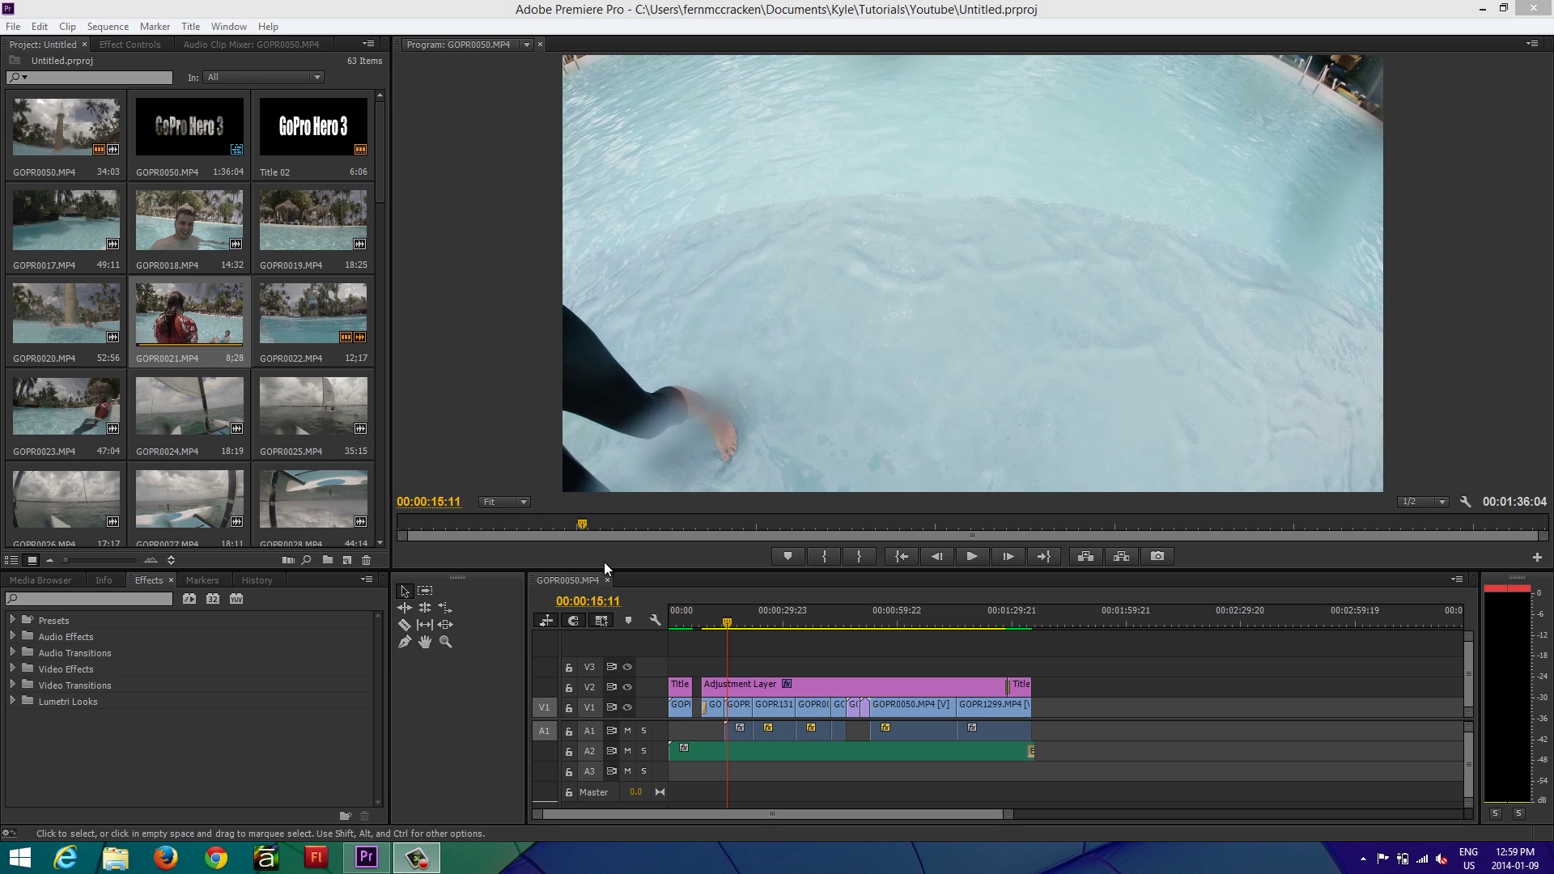
Step: Move the timeline playhead back to 00:00:03:14 on the GoPro Hero 3 title and look up the media export command
{"action": "left_click_drag", "start_coordinate": [726, 628], "coordinate": [682, 620]}
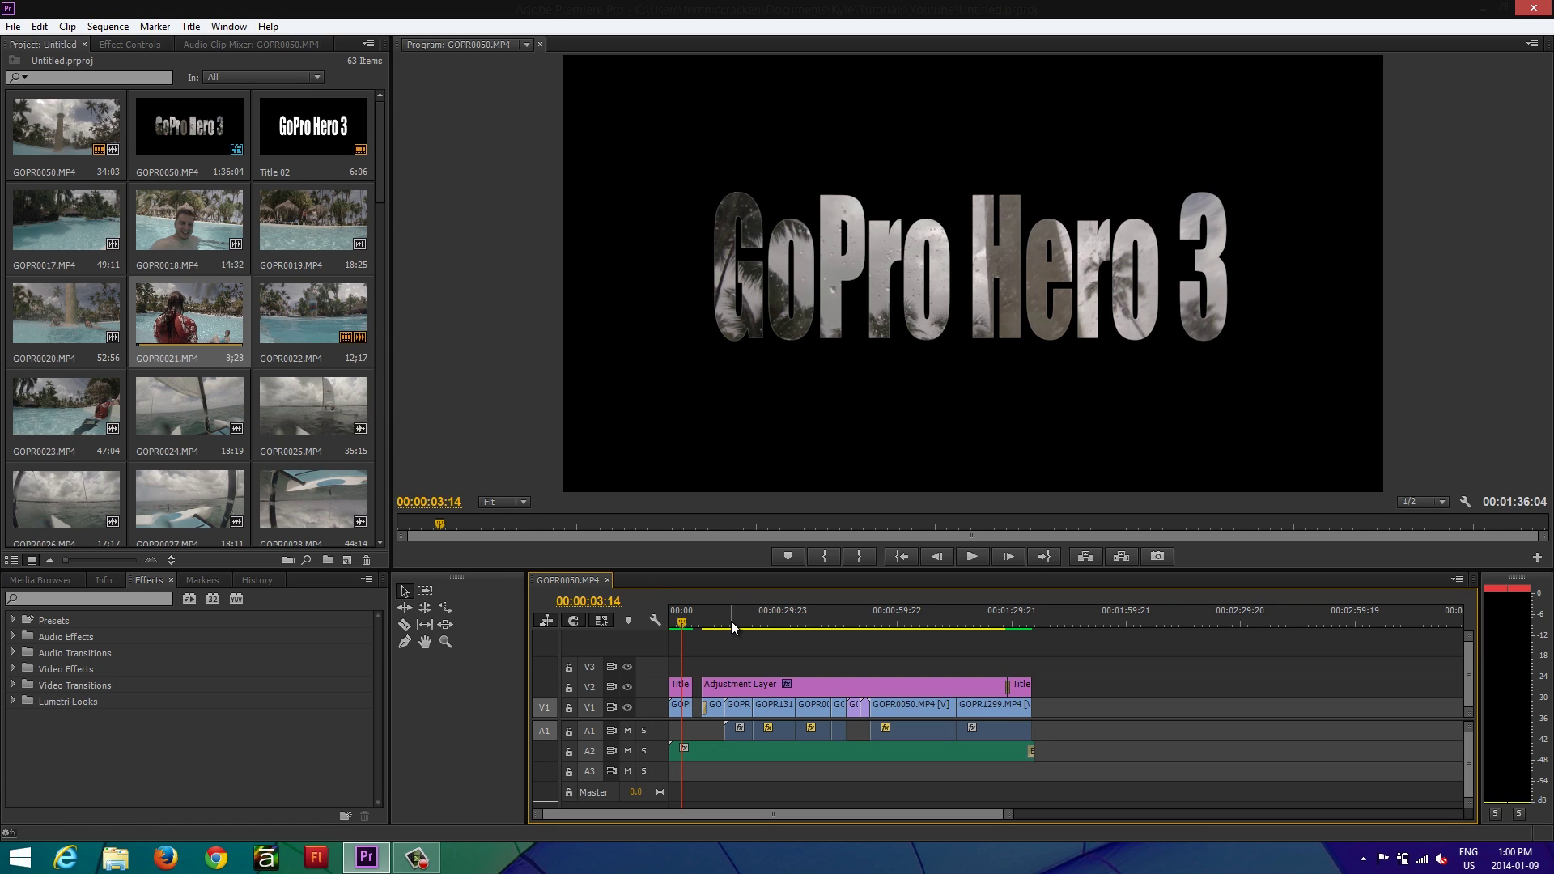
{"action": "left_click", "coordinate": [18, 27]}
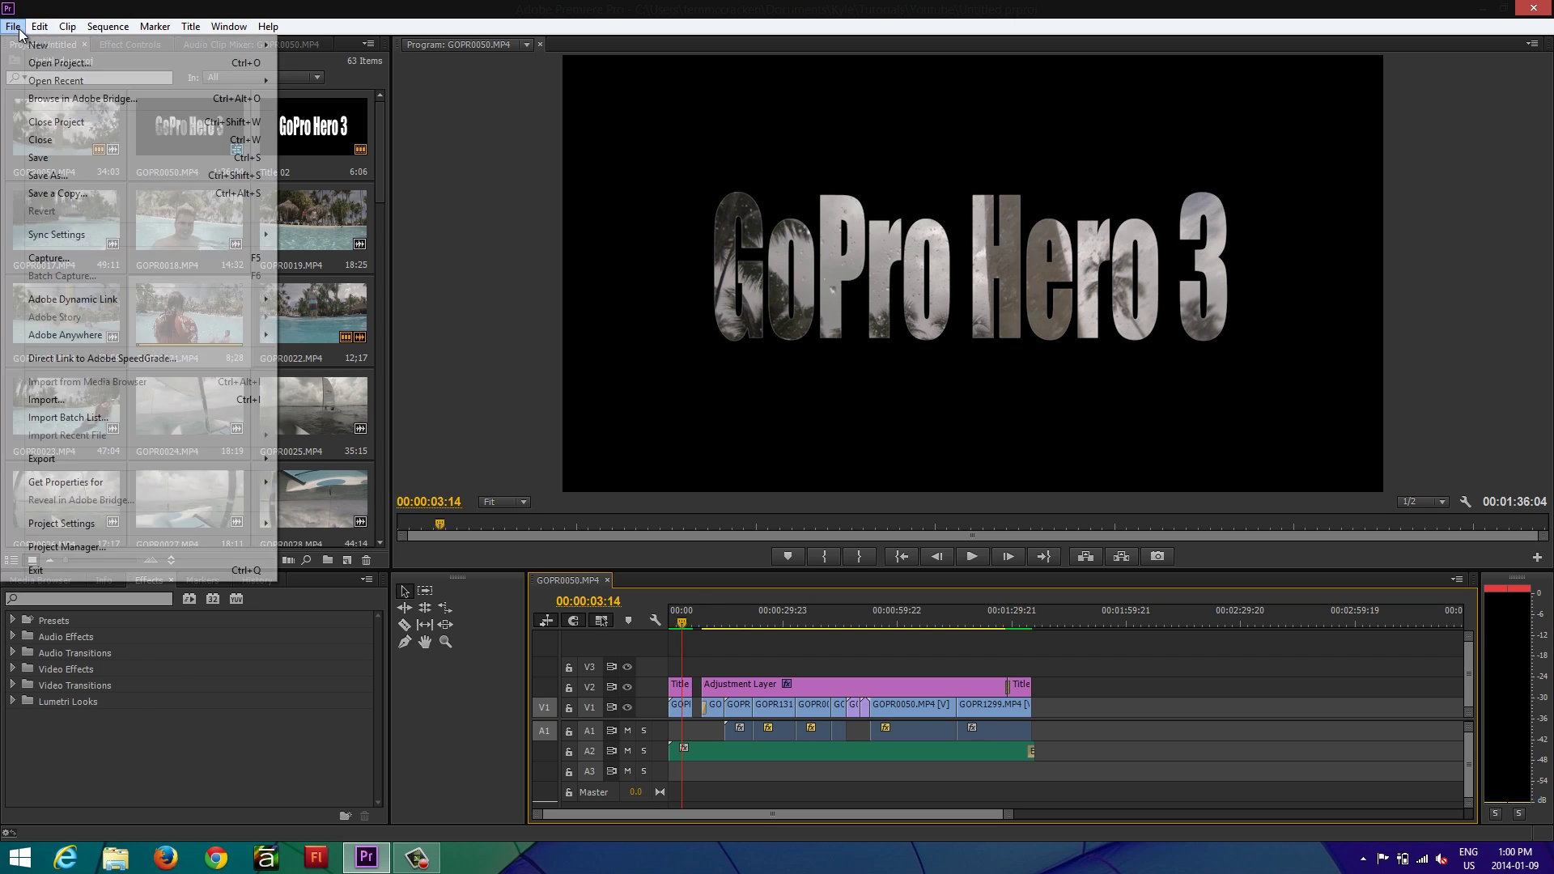
{"action": "mouse_move", "coordinate": [257, 458]}
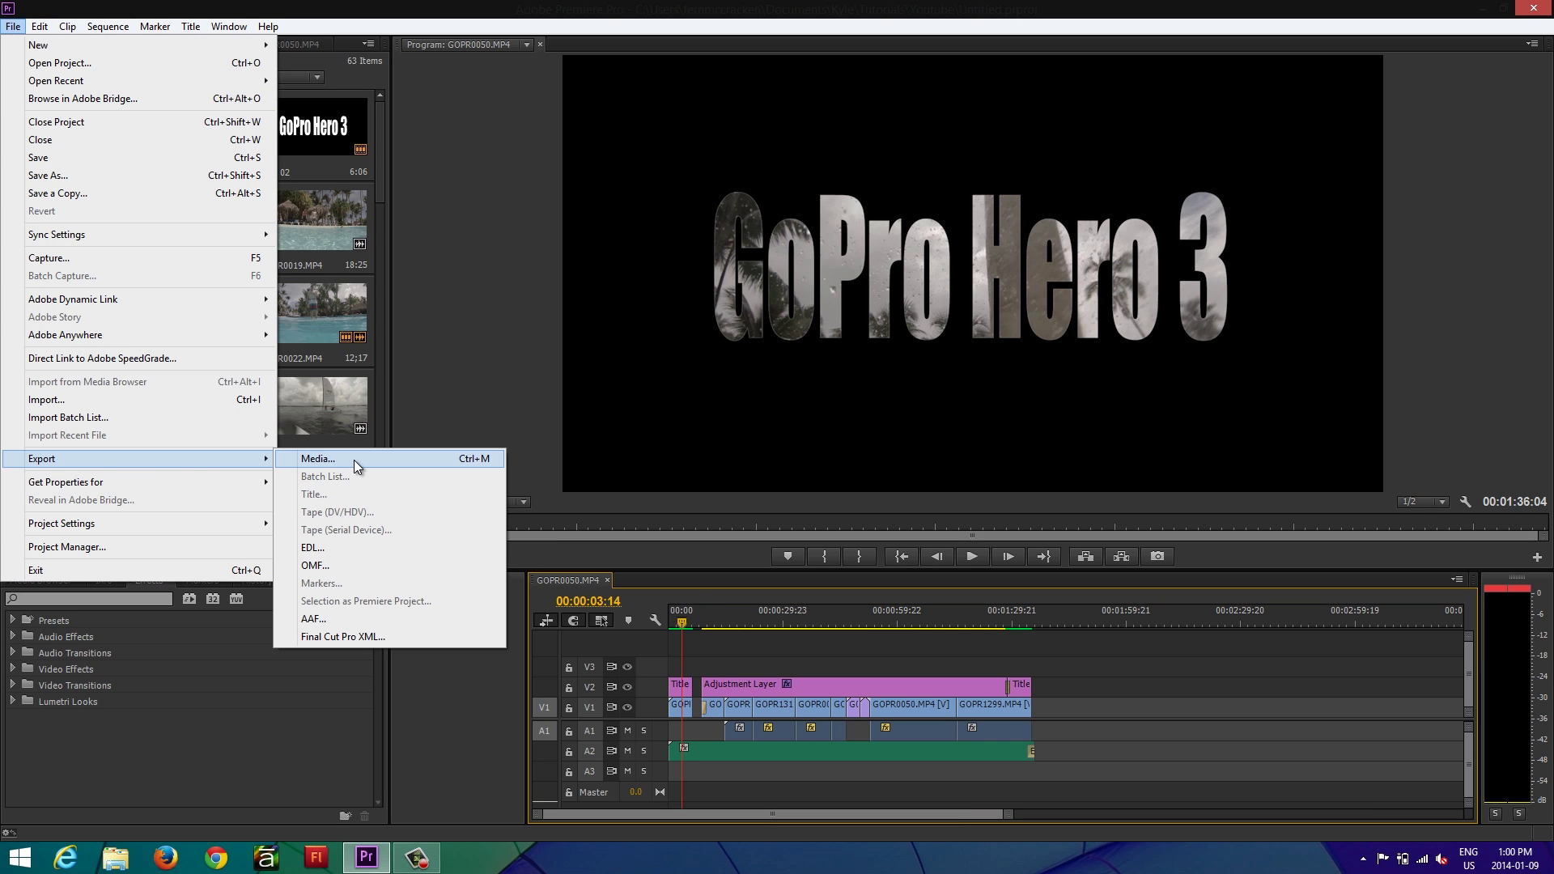
{"action": "left_click", "coordinate": [583, 595]}
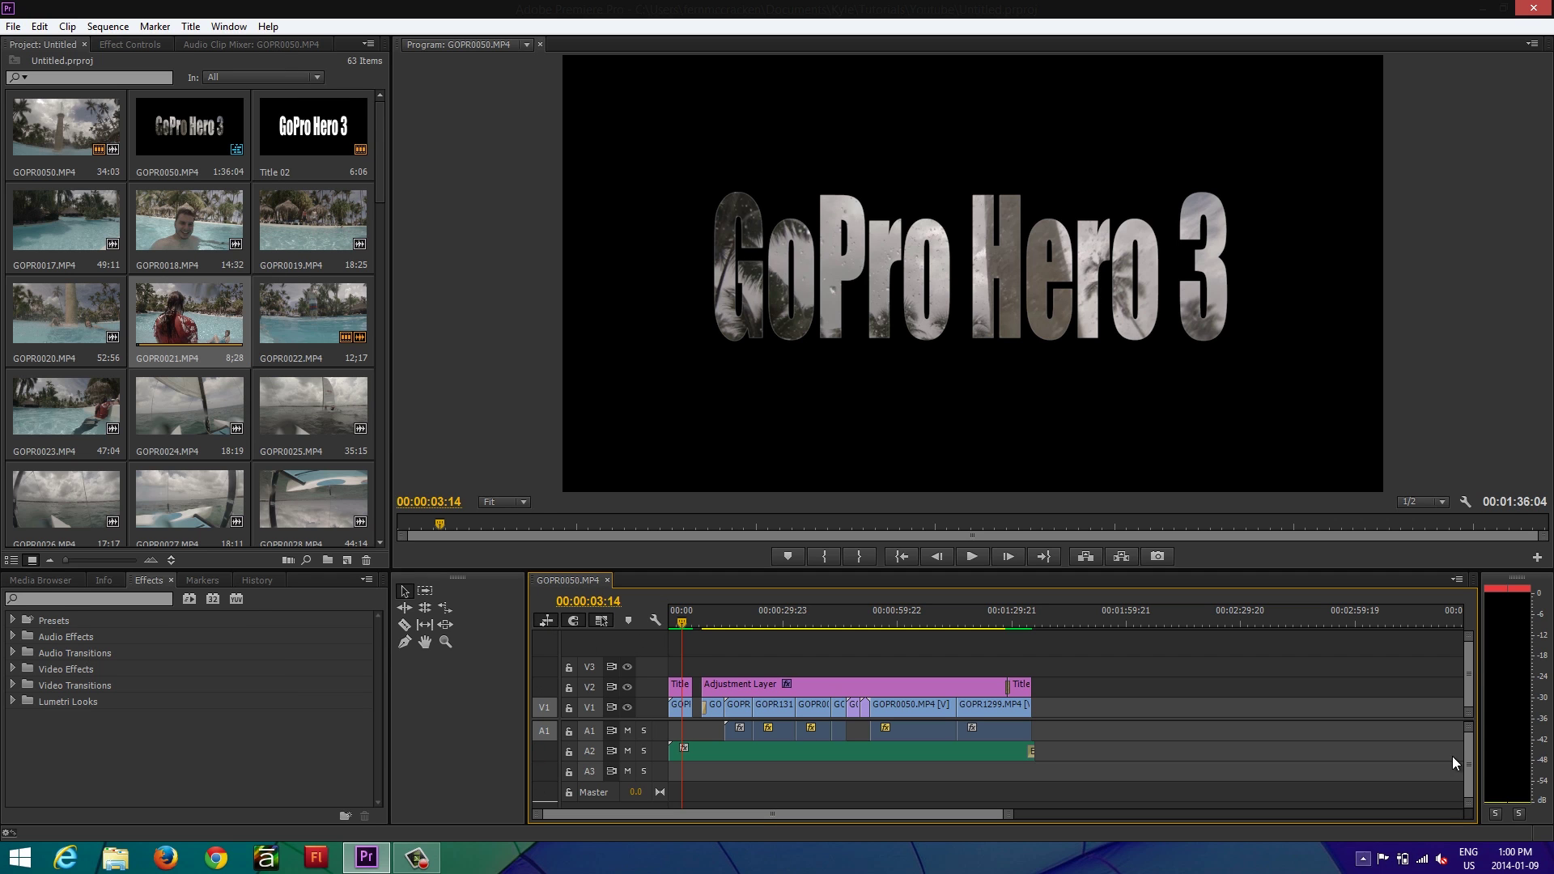
Step: Check whether media export is available while Audio Transitions is selected in the effects list
{"action": "left_click", "coordinate": [204, 659]}
{"action": "left_click", "coordinate": [13, 26]}
{"action": "mouse_move", "coordinate": [193, 459]}
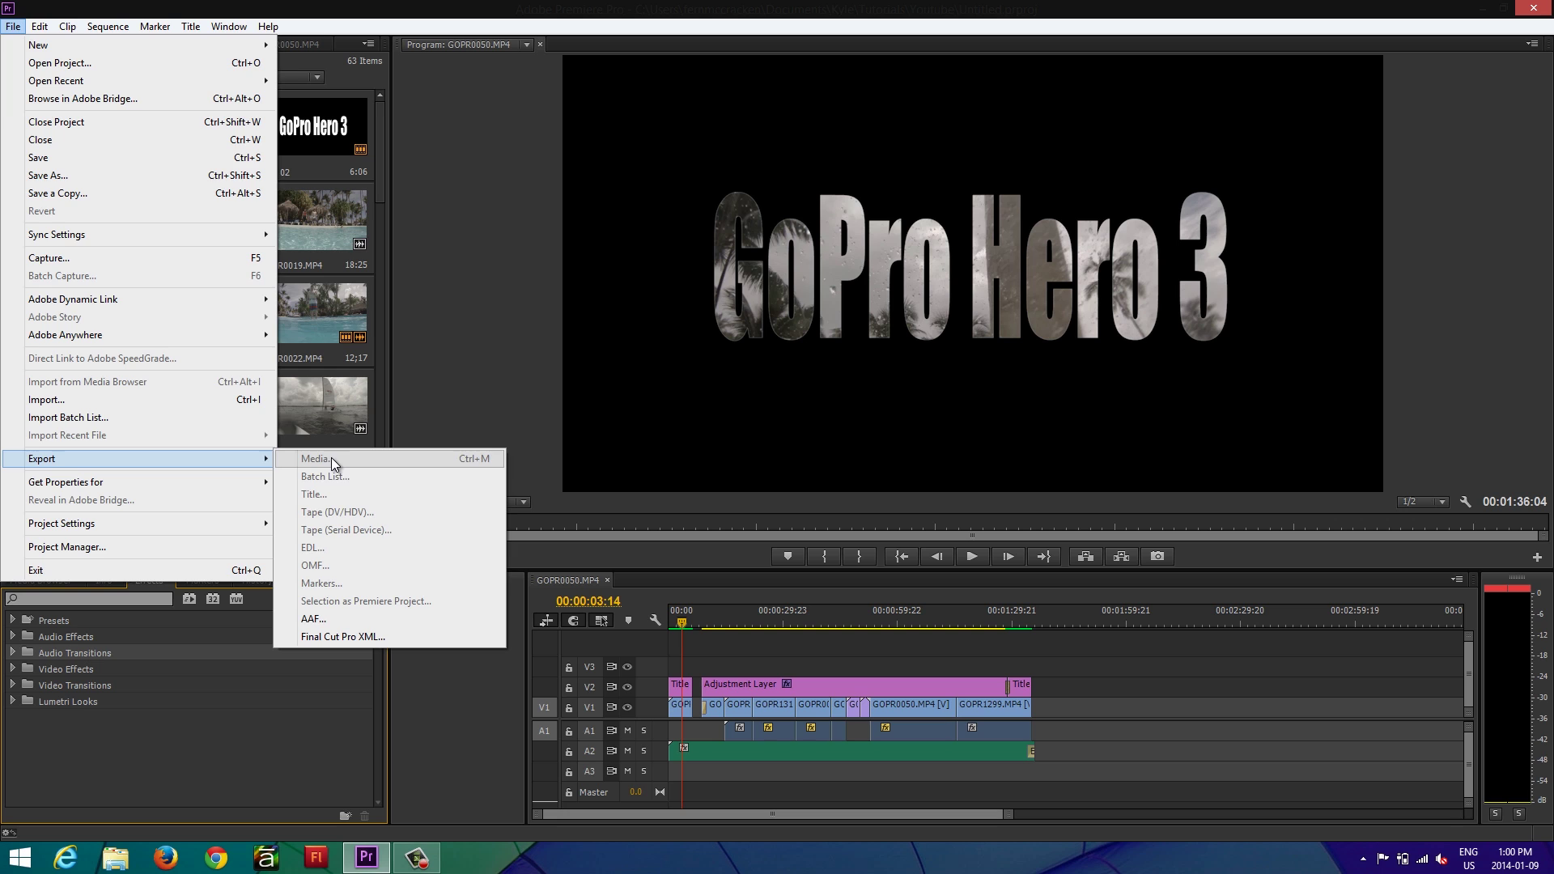
Step: Make the GOPR0050.MP4 sequence active and open its media export settings
{"action": "left_click", "coordinate": [560, 591]}
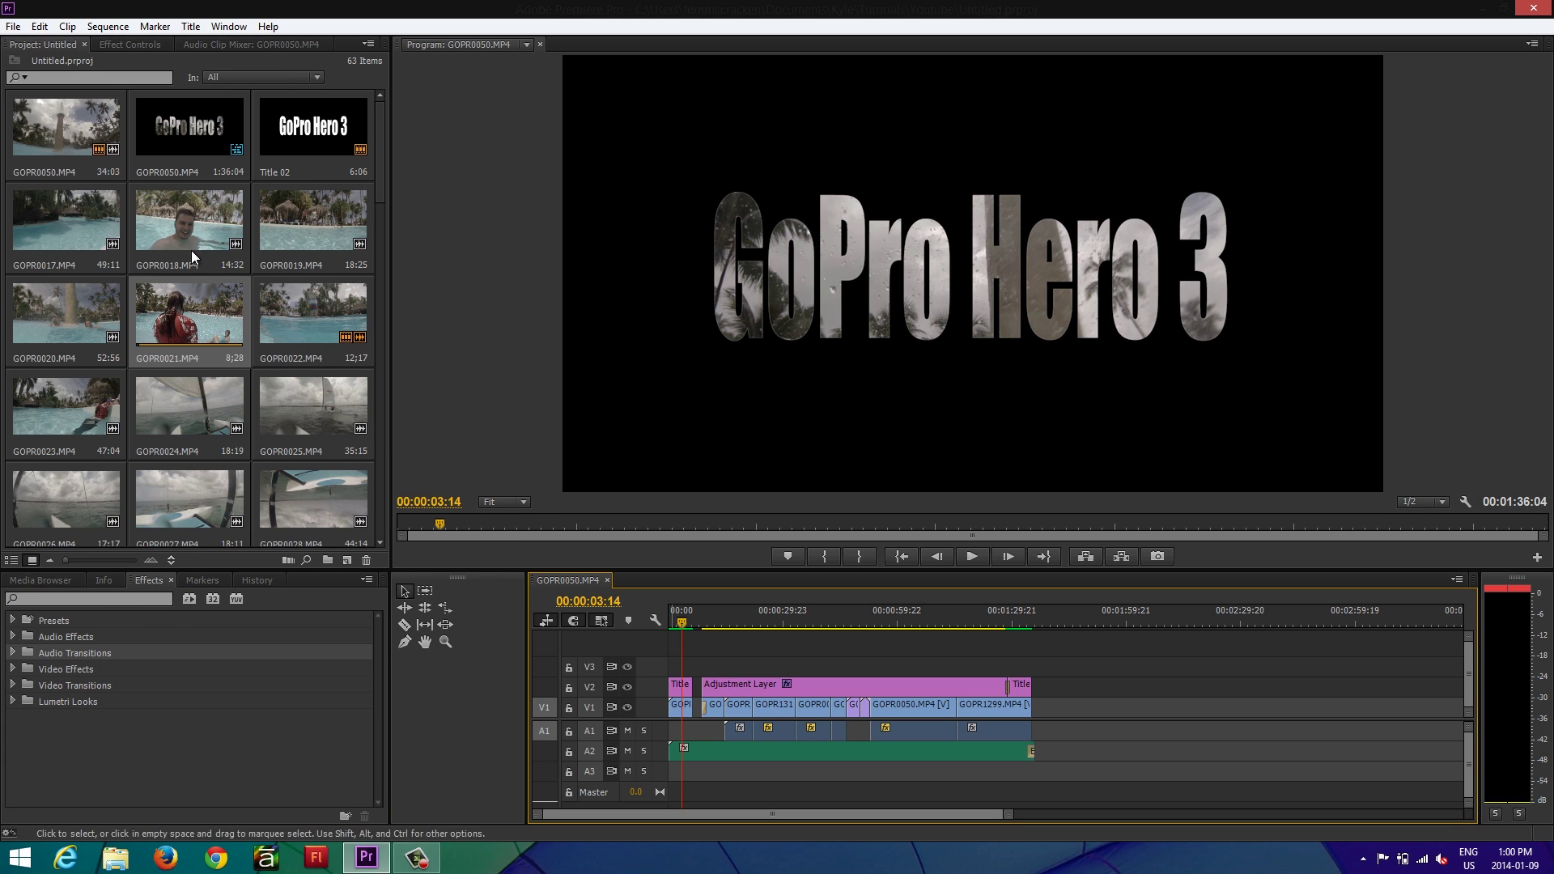
{"action": "left_click", "coordinate": [13, 26]}
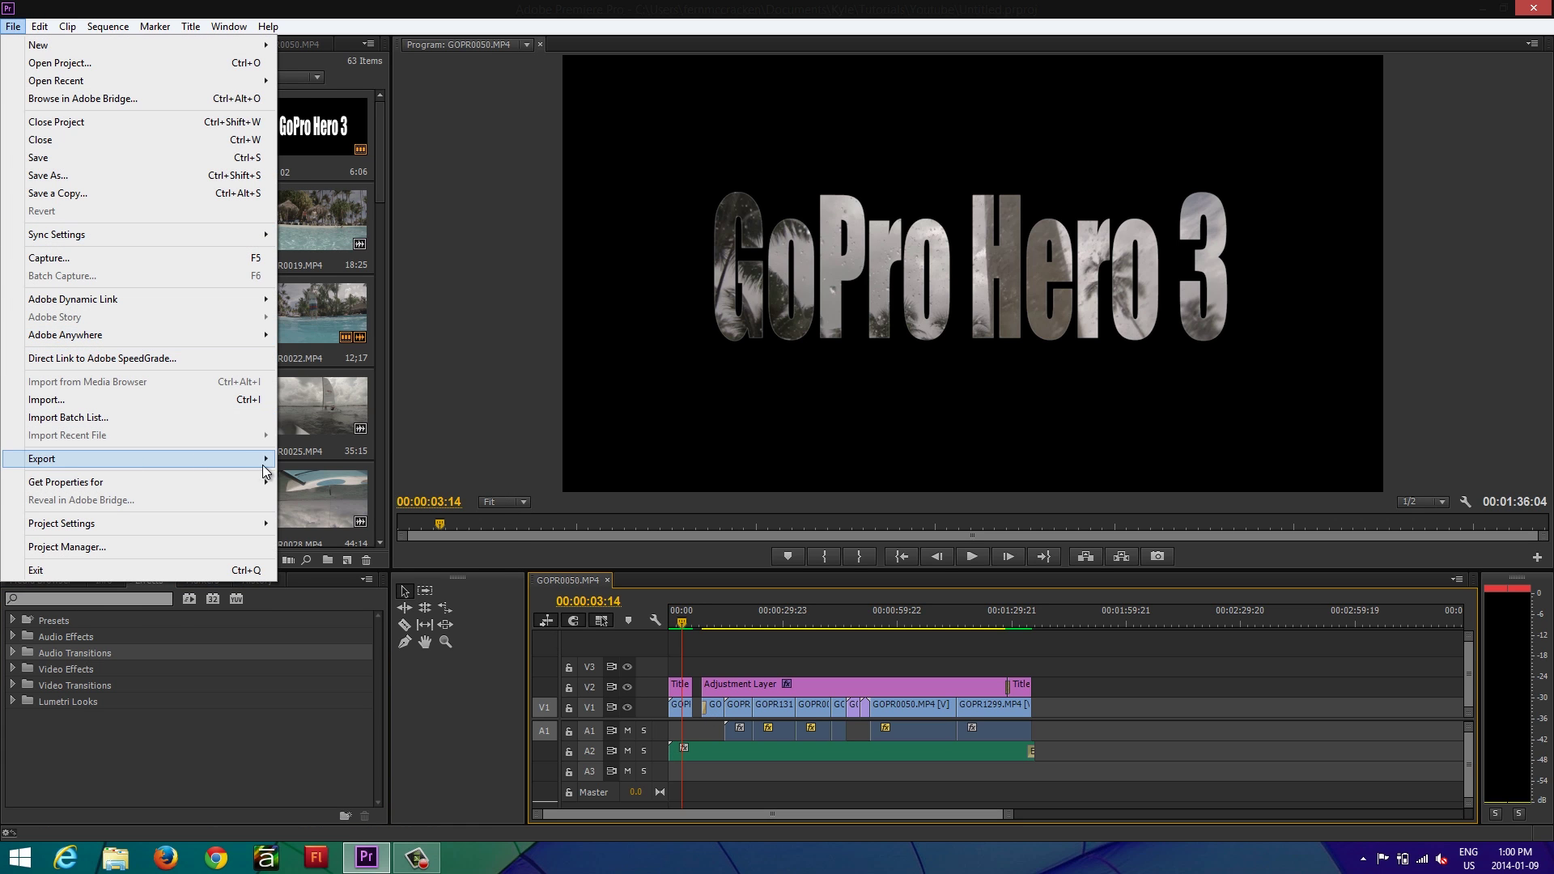
{"action": "mouse_move", "coordinate": [263, 465]}
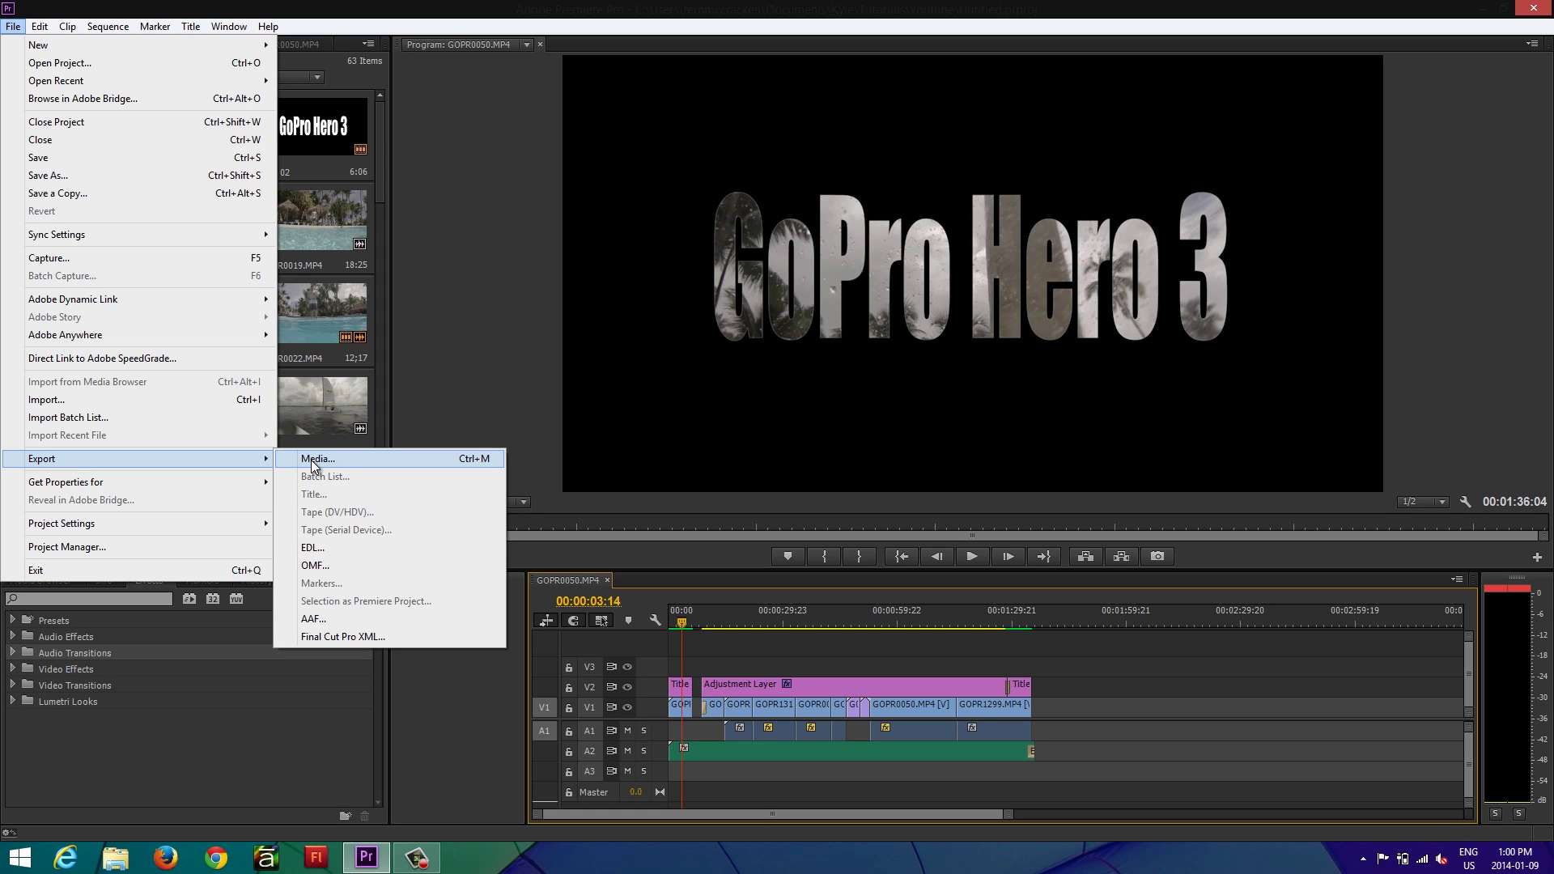
{"action": "left_click", "coordinate": [314, 460]}
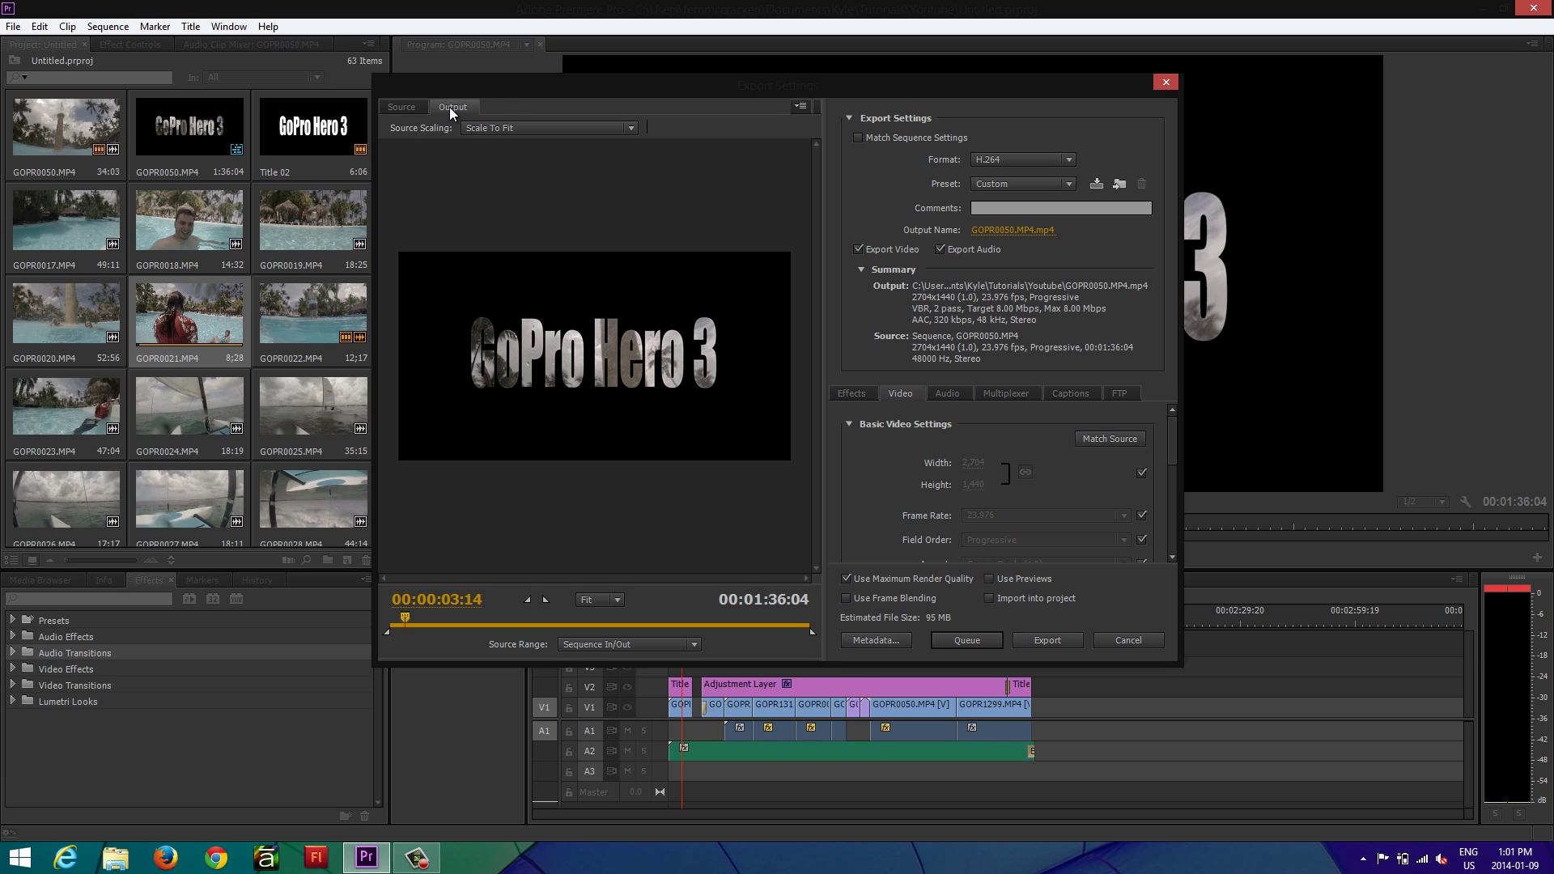
Step: Compare the source and output previews, and scrub the output preview to 00:00:23:19
{"action": "left_click", "coordinate": [393, 109]}
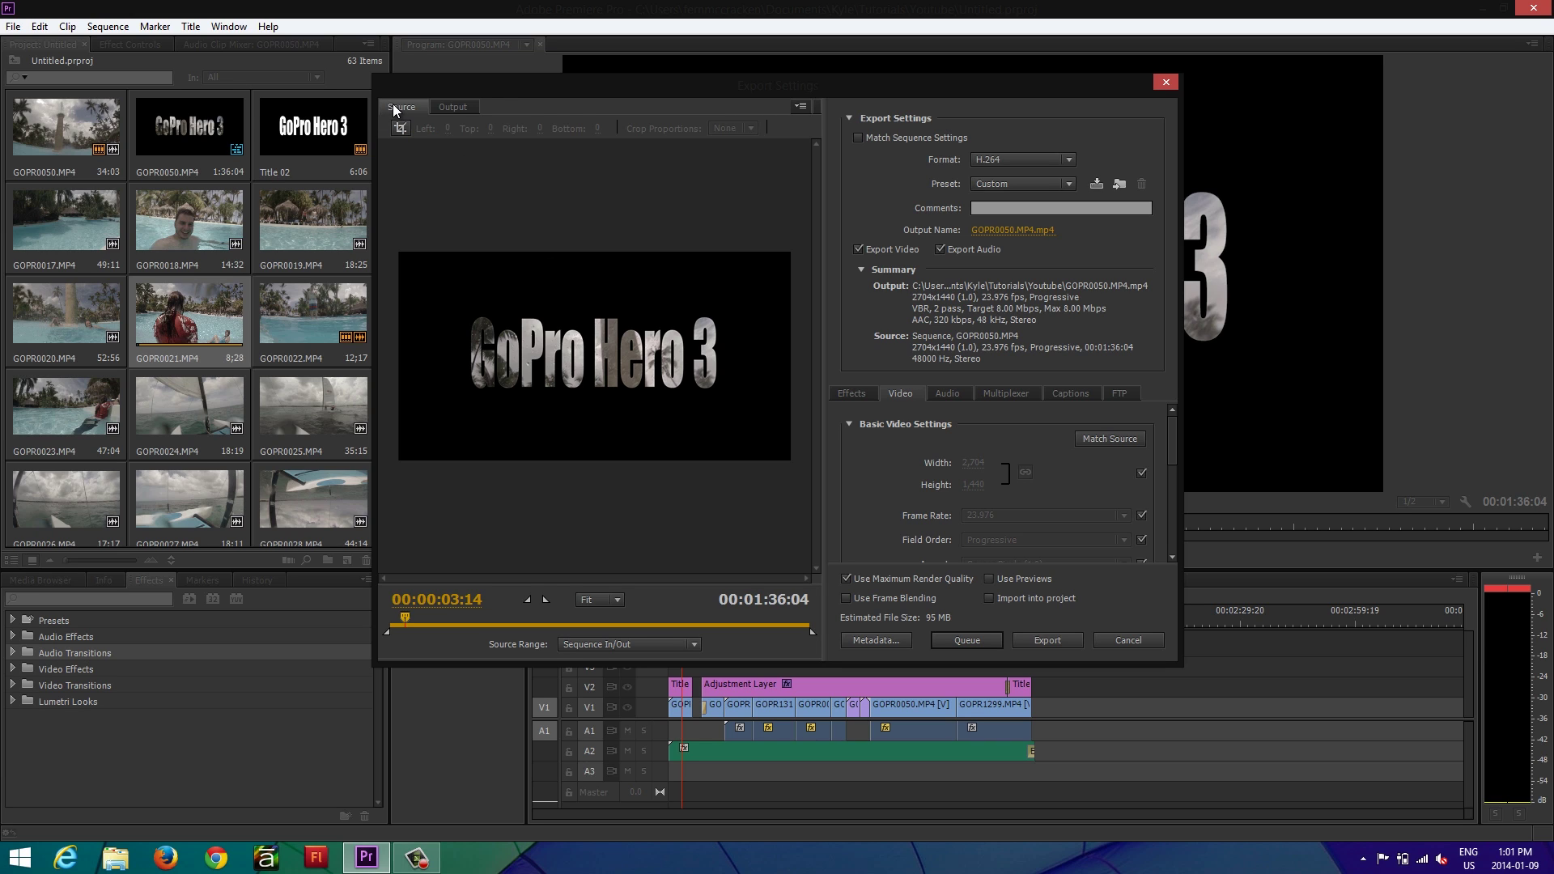
{"action": "left_click", "coordinate": [455, 109]}
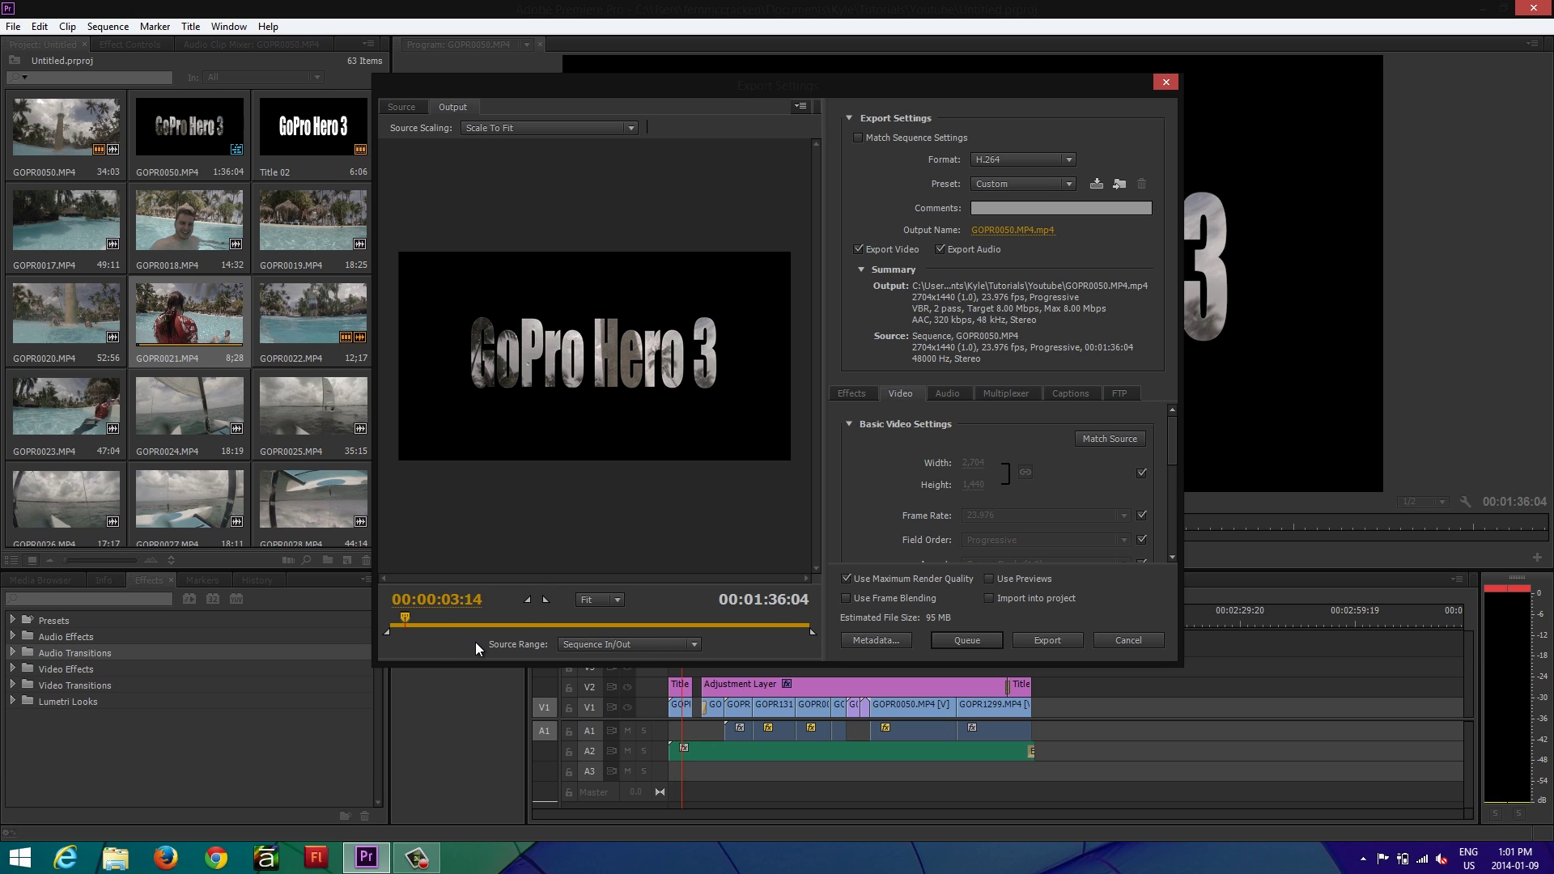
{"action": "left_click_drag", "start_coordinate": [405, 621], "coordinate": [442, 617]}
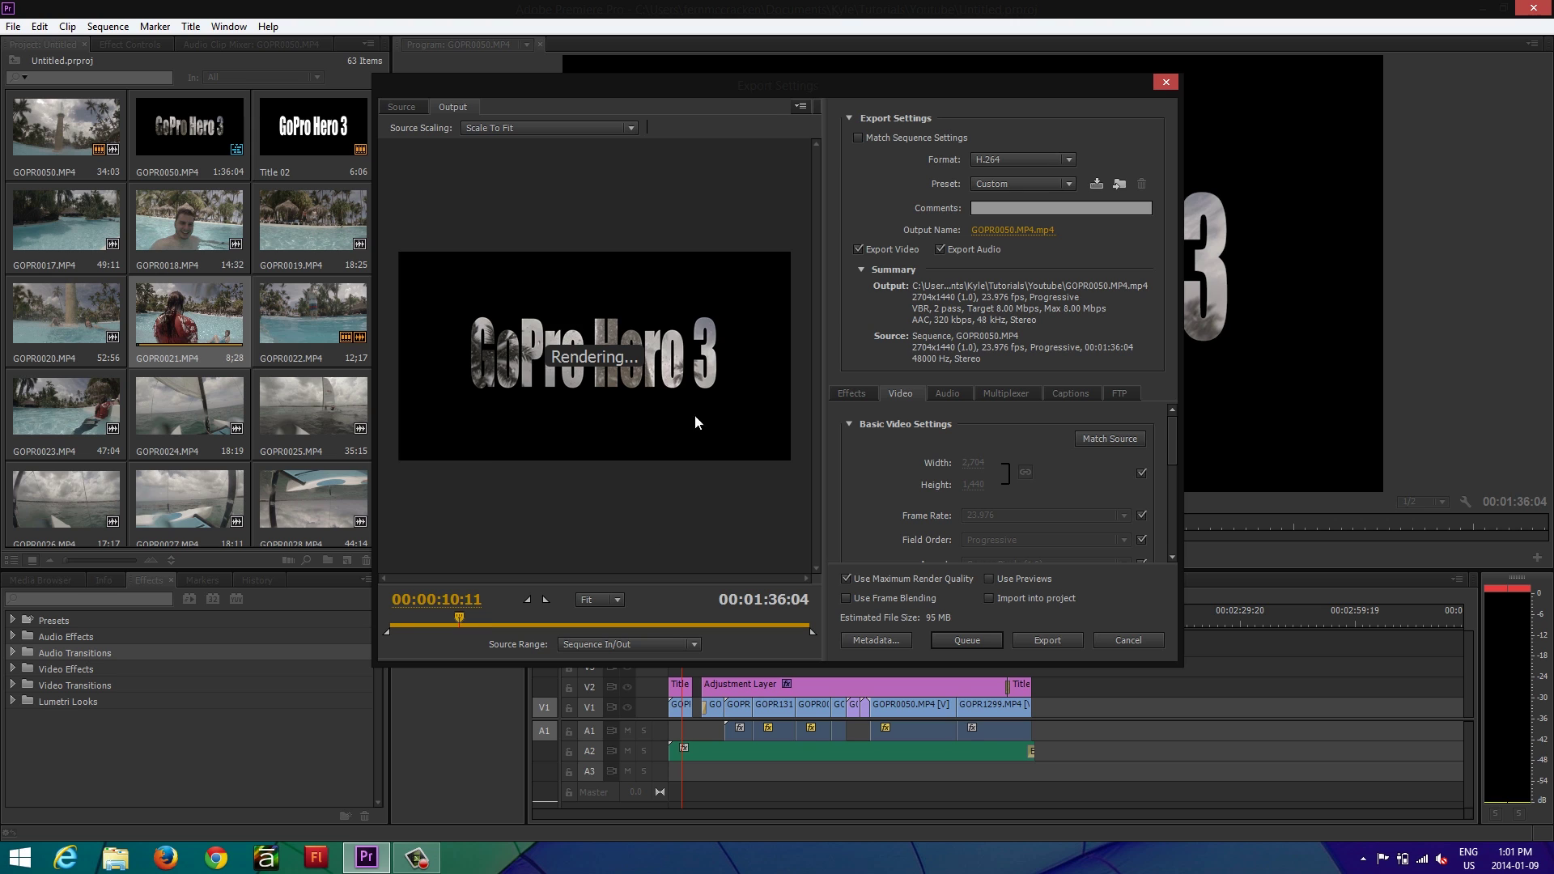
{"action": "left_click", "coordinate": [464, 619]}
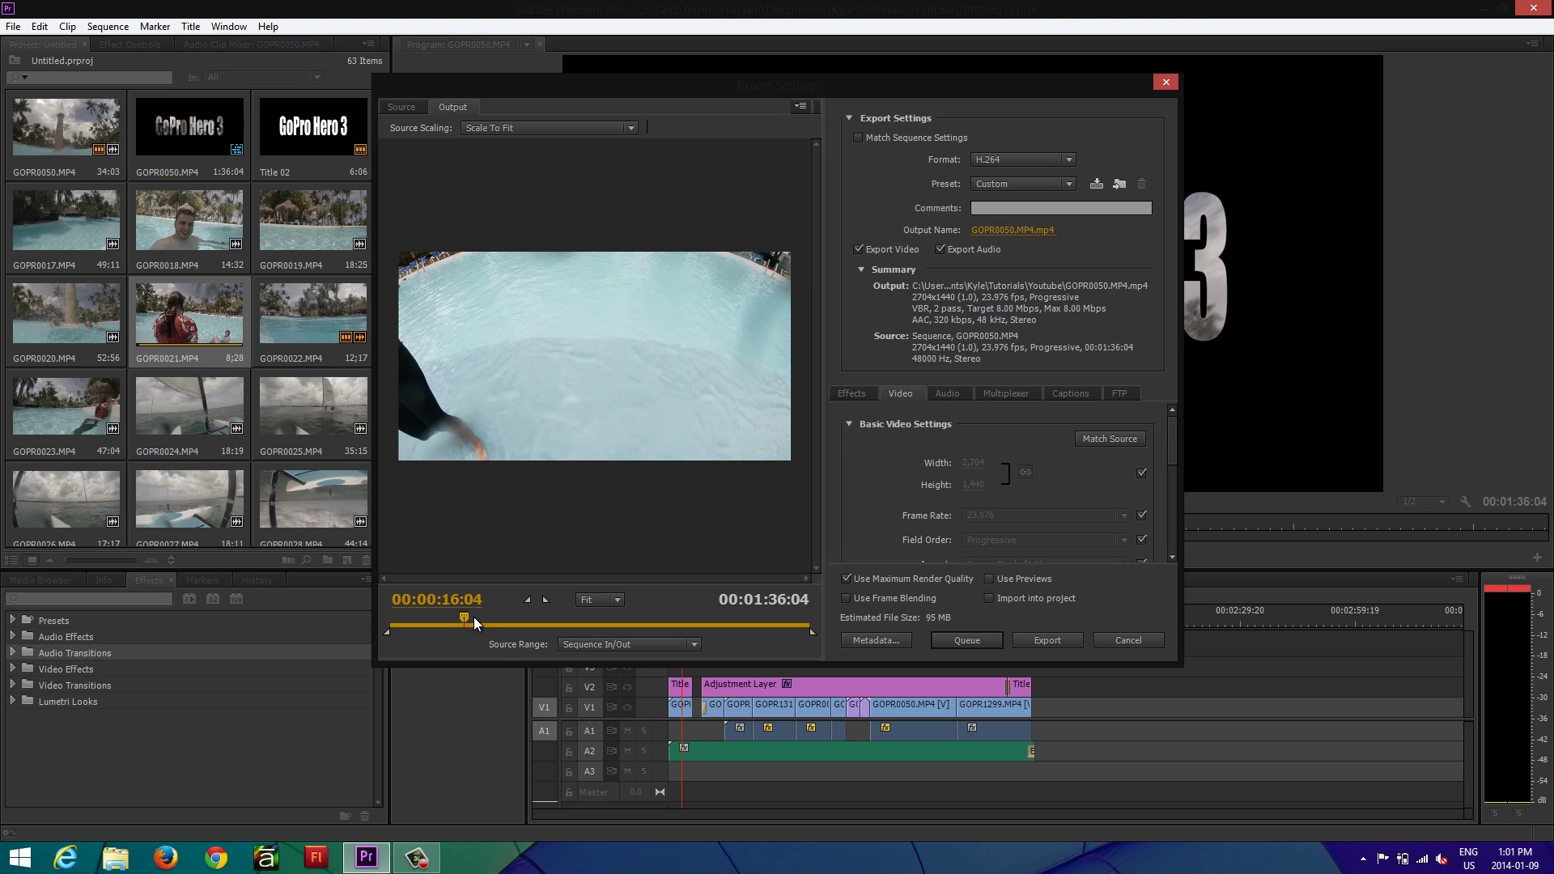
{"action": "left_click_drag", "start_coordinate": [474, 617], "coordinate": [479, 618]}
{"action": "left_click", "coordinate": [493, 620]}
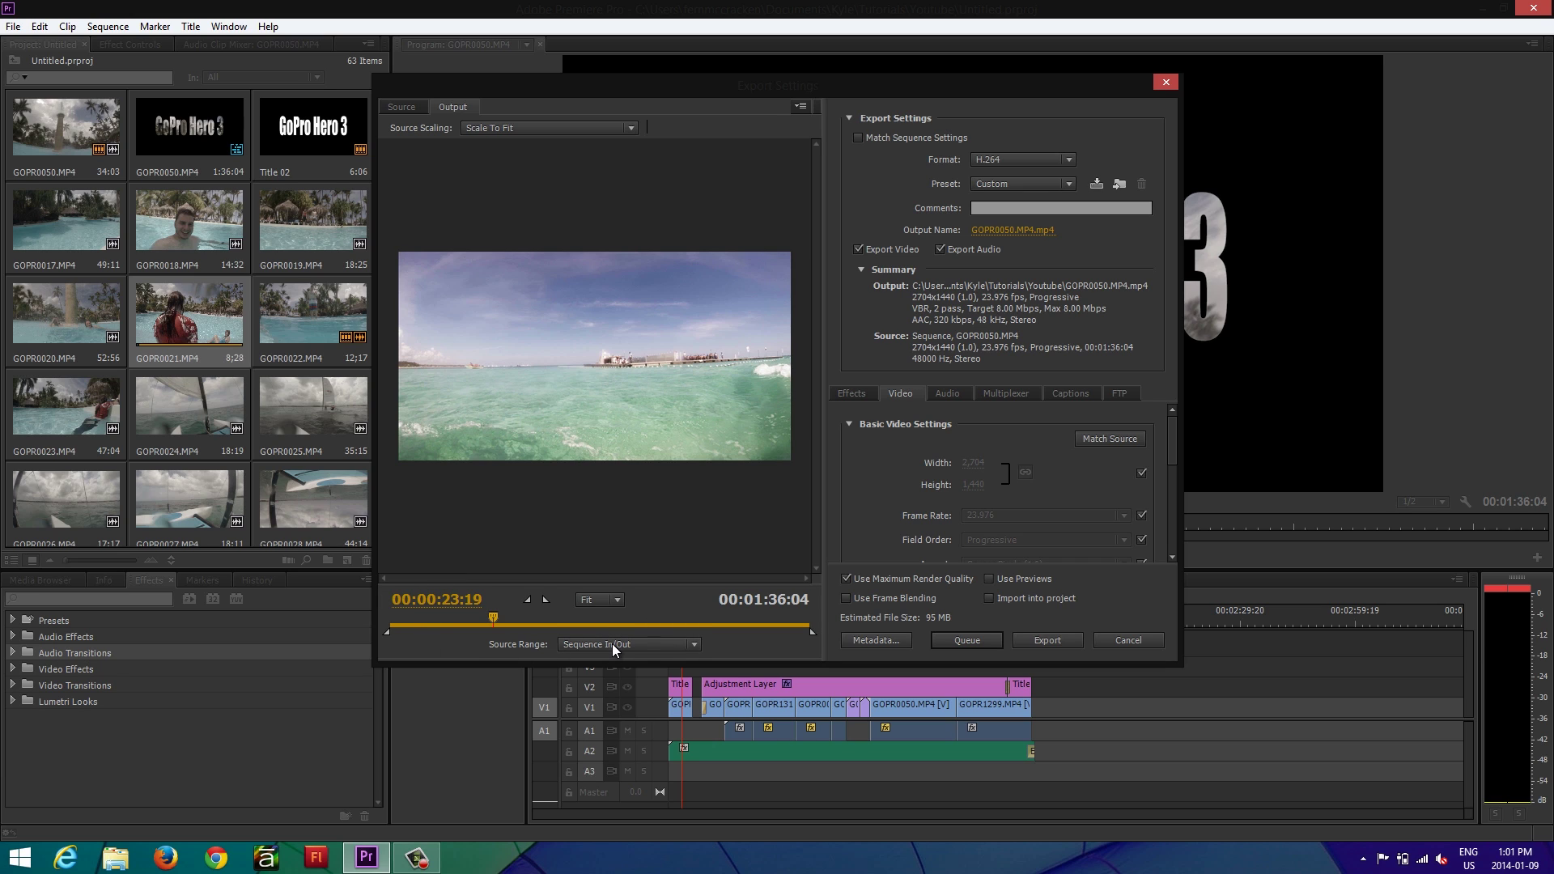
Step: Set the export's source range to Entire Sequence
{"action": "left_click", "coordinate": [645, 648]}
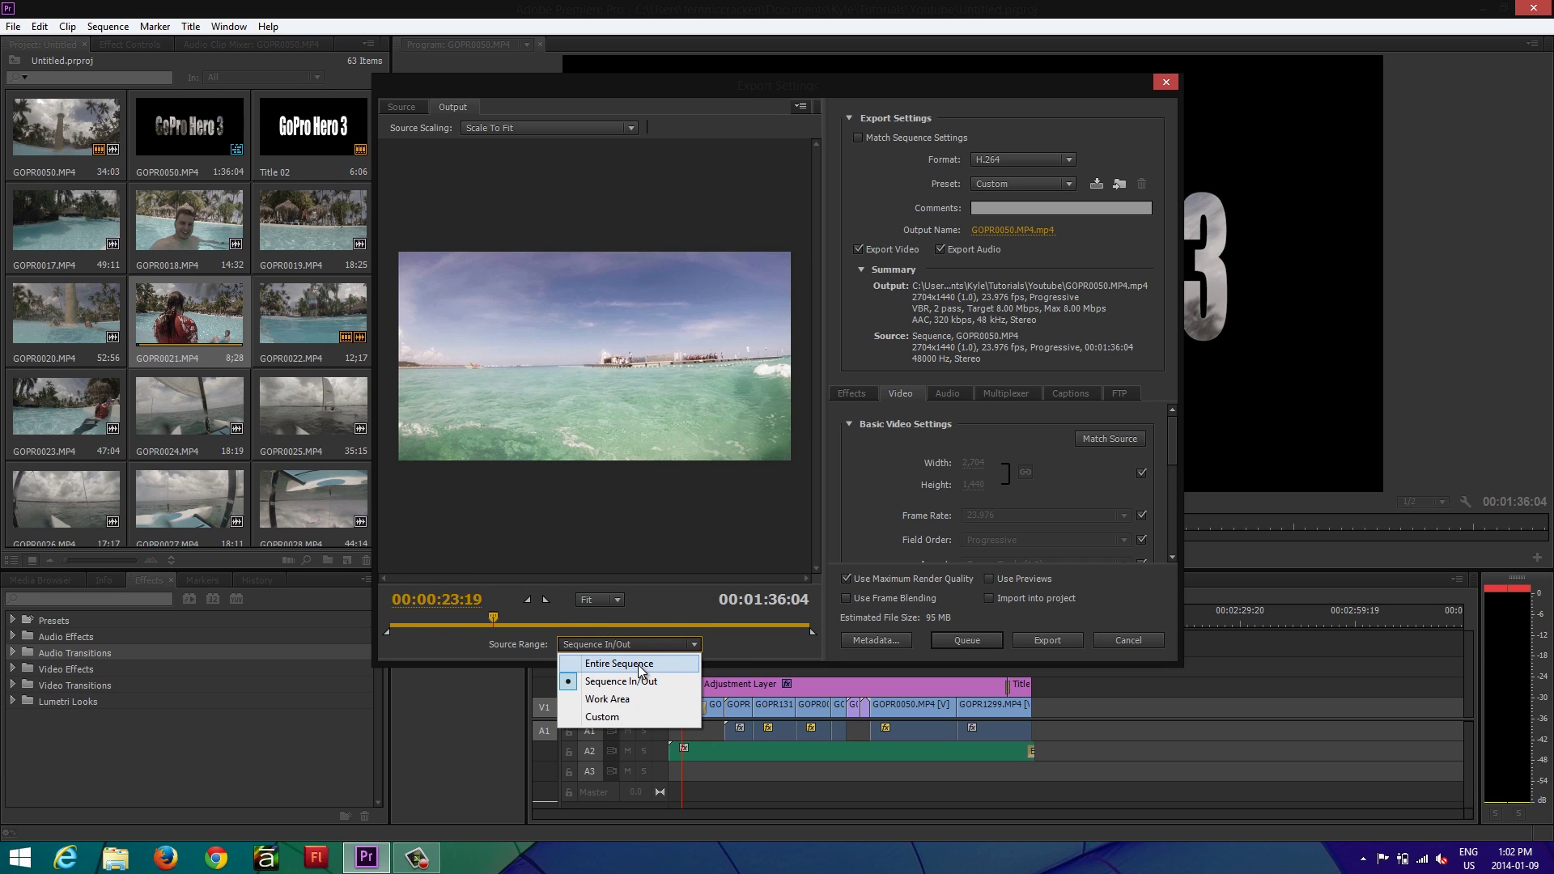
{"action": "left_click", "coordinate": [639, 664]}
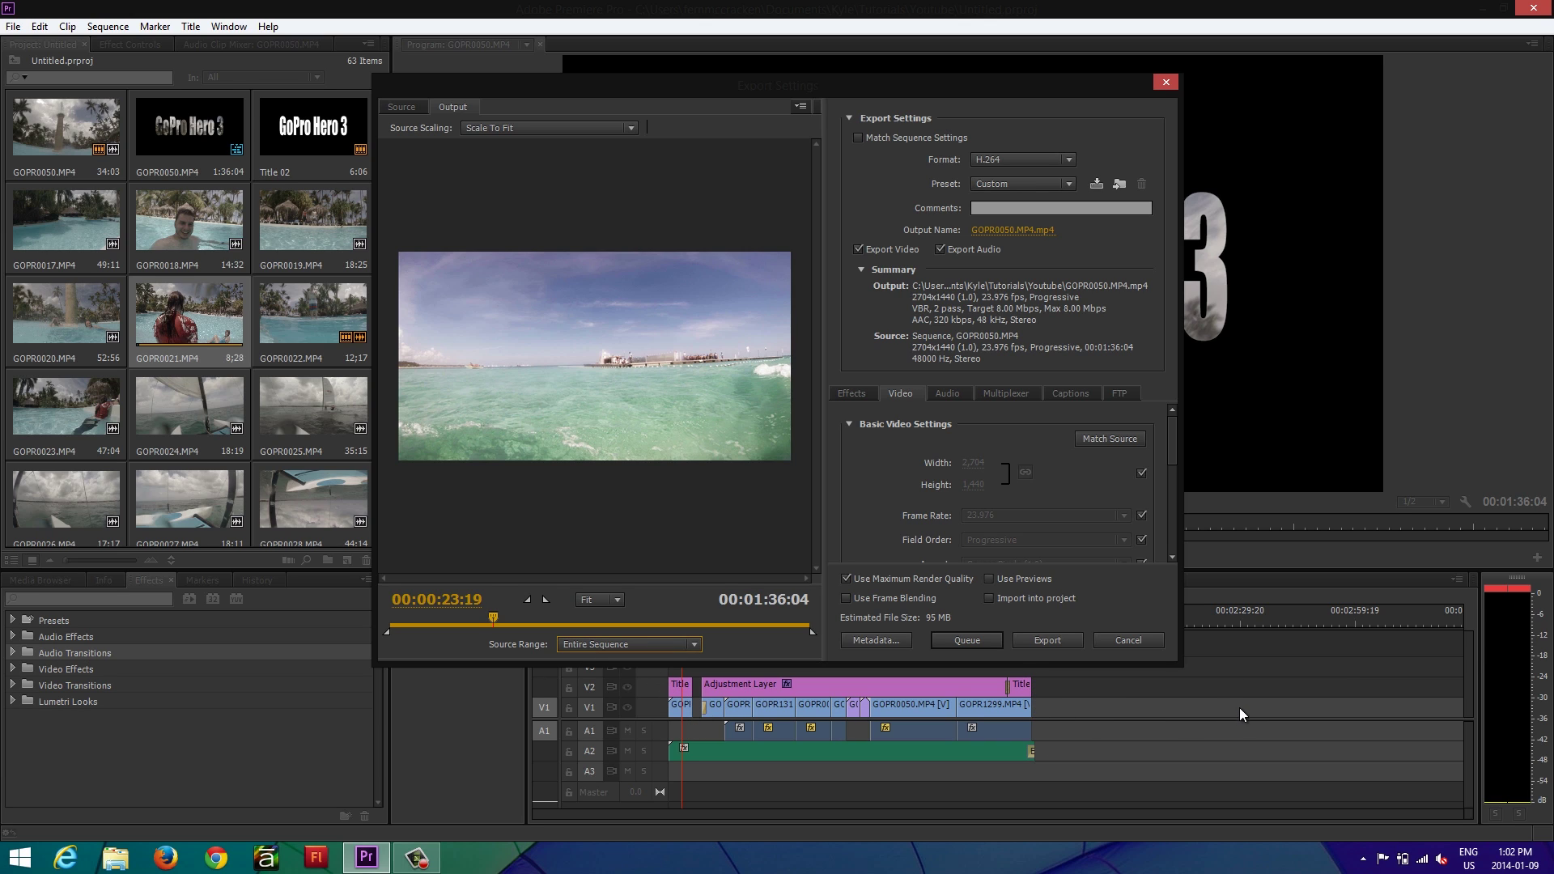
Step: Try the Sequence In/Out range by shifting its in point and moving it back, and return the source range to Entire Sequence
{"action": "left_click", "coordinate": [680, 642]}
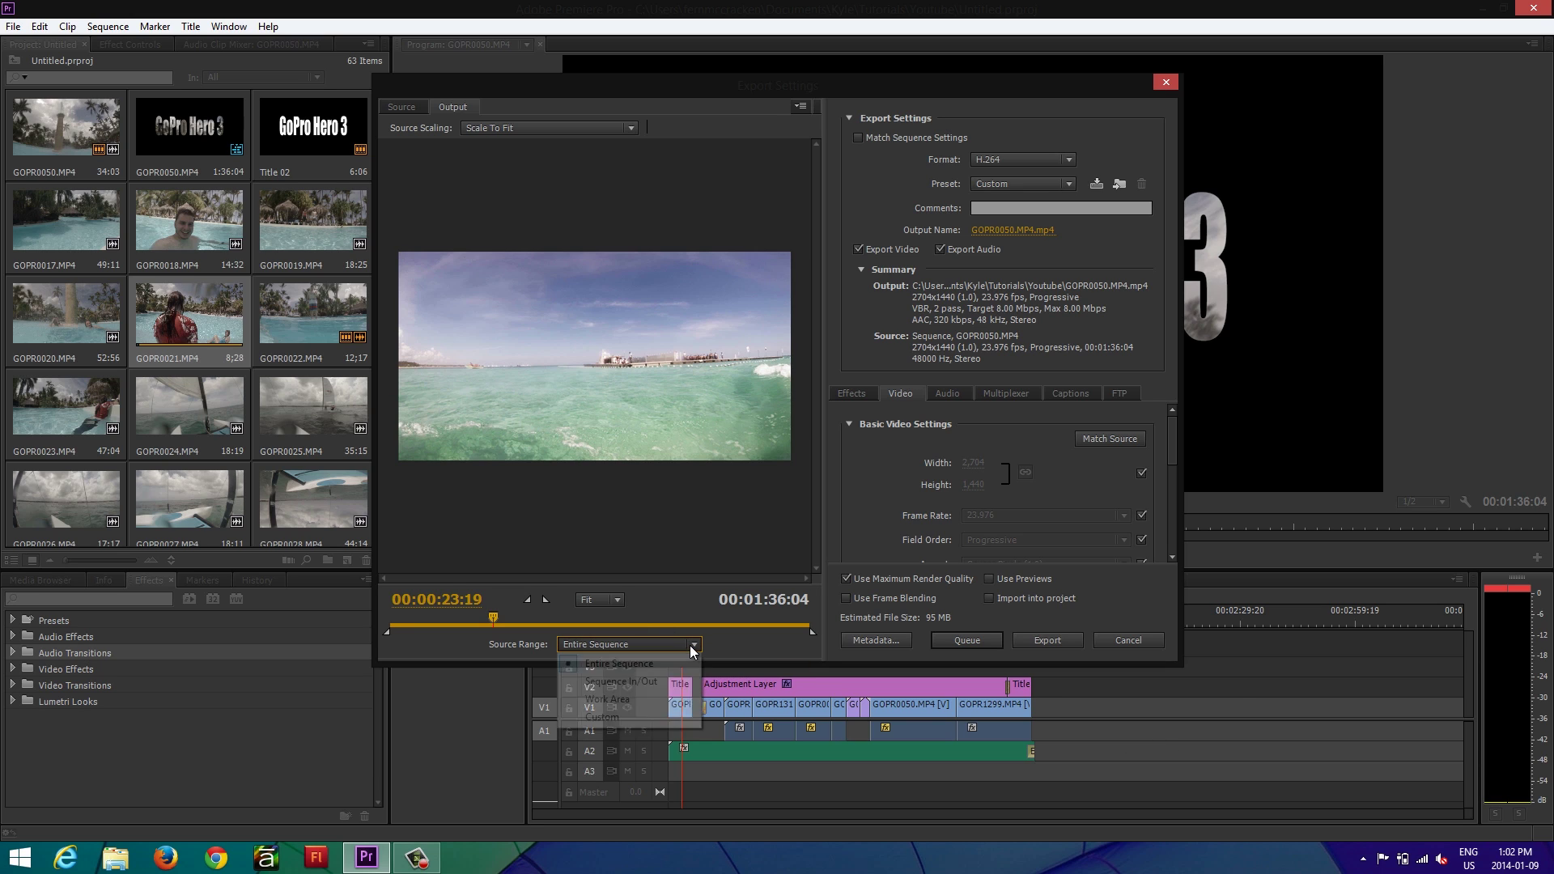
{"action": "left_click", "coordinate": [644, 684]}
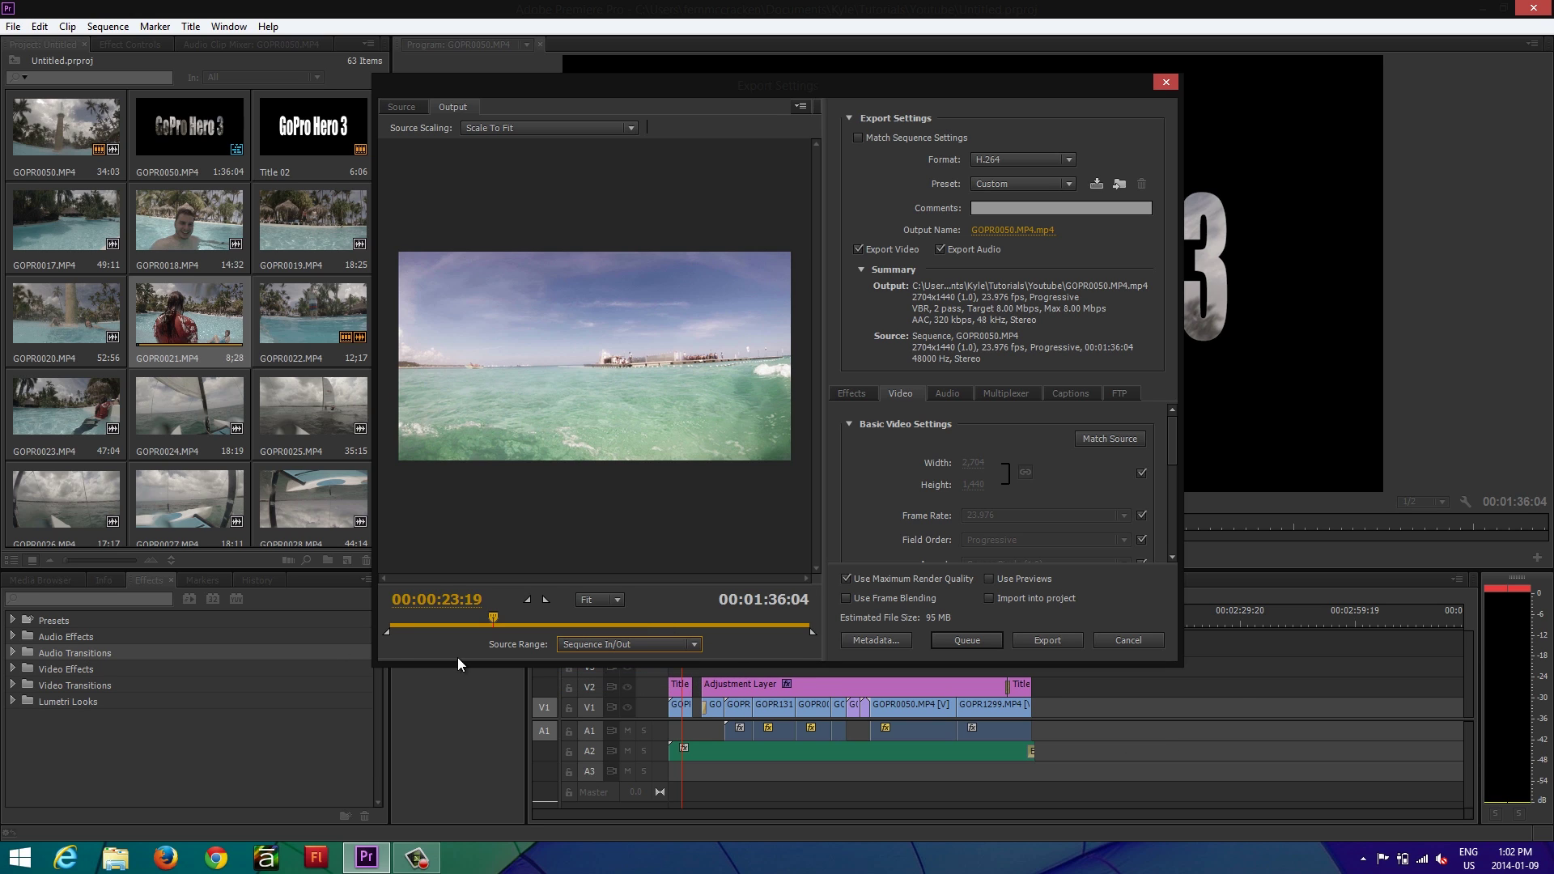
{"action": "left_click_drag", "start_coordinate": [386, 631], "coordinate": [419, 635]}
{"action": "left_click_drag", "start_coordinate": [421, 632], "coordinate": [377, 629]}
{"action": "left_click", "coordinate": [694, 645]}
{"action": "left_click", "coordinate": [669, 663]}
Step: Try matching the export to the sequence settings, and turn that option off again
{"action": "left_click", "coordinate": [858, 139]}
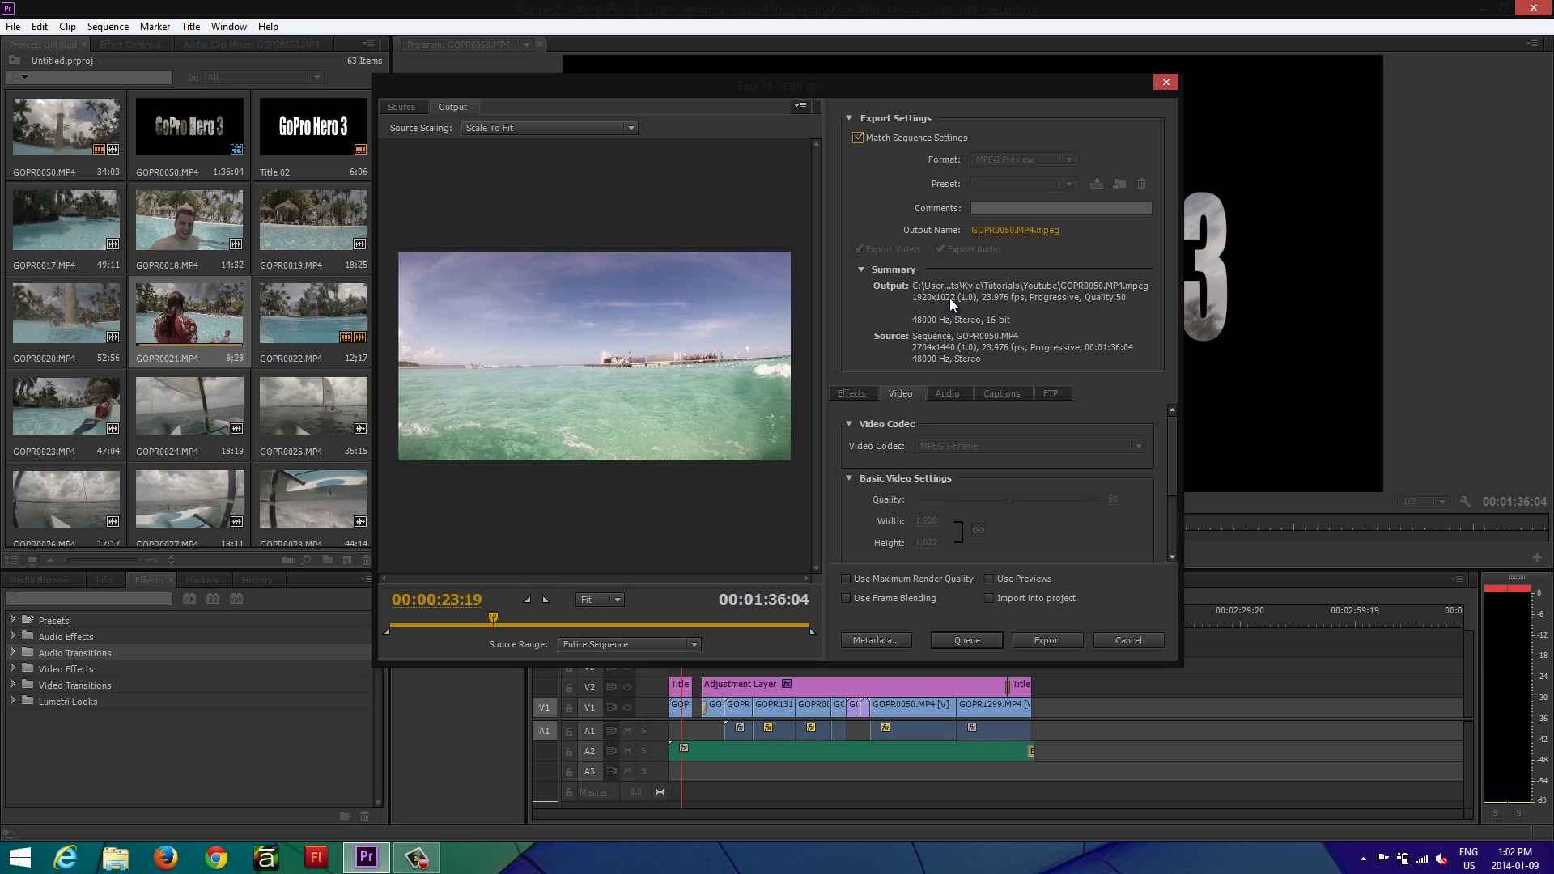
{"action": "left_click", "coordinate": [858, 138]}
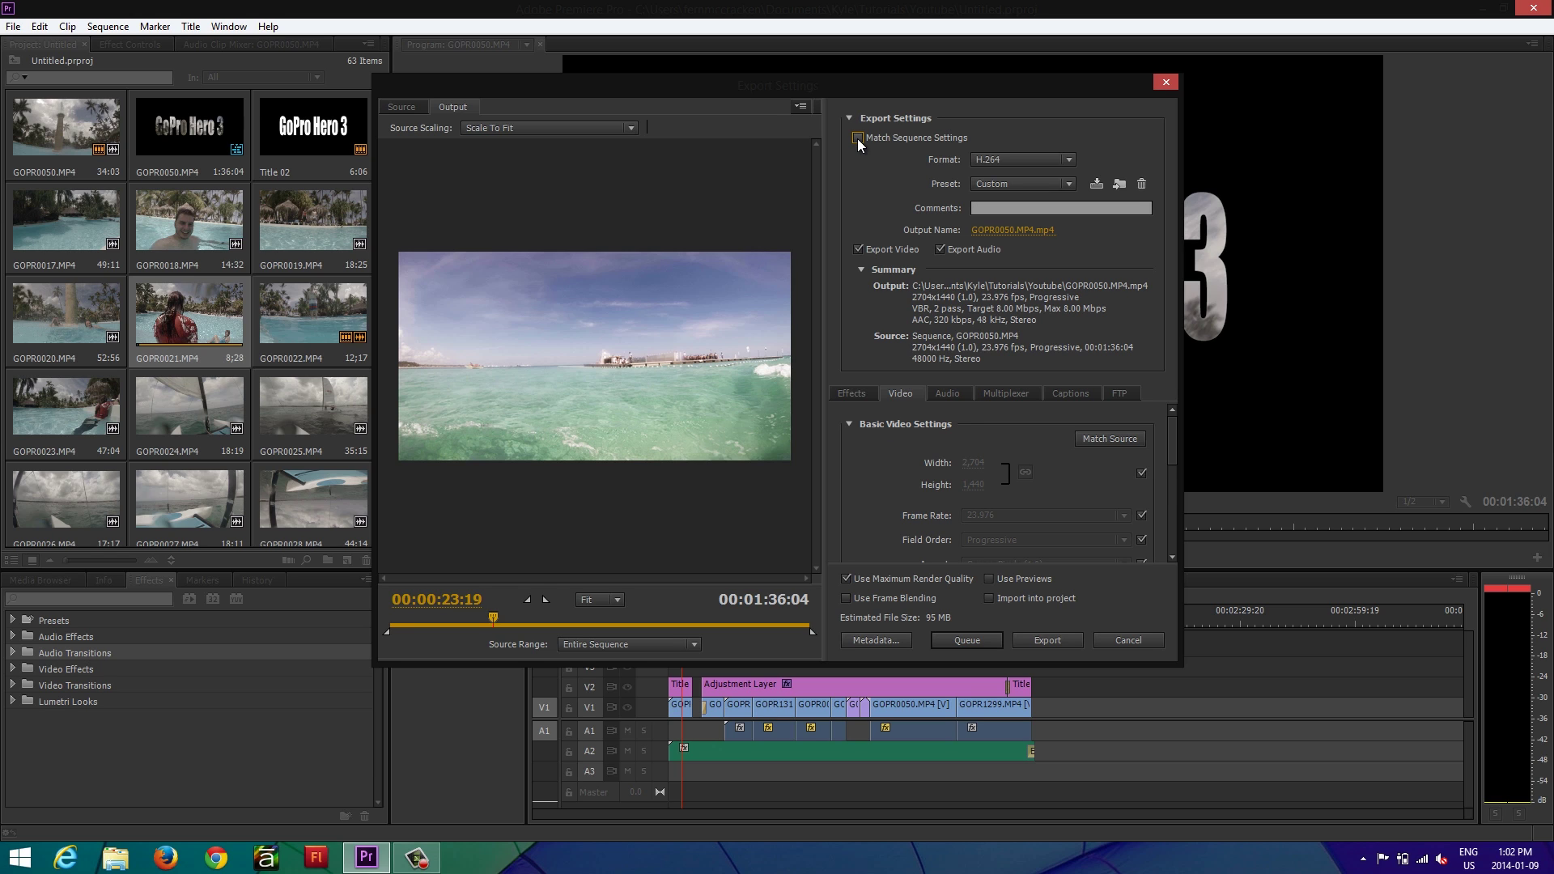
Step: Choose the H.264 export format with the HD 1080p 23.976 preset
{"action": "left_click", "coordinate": [1042, 157]}
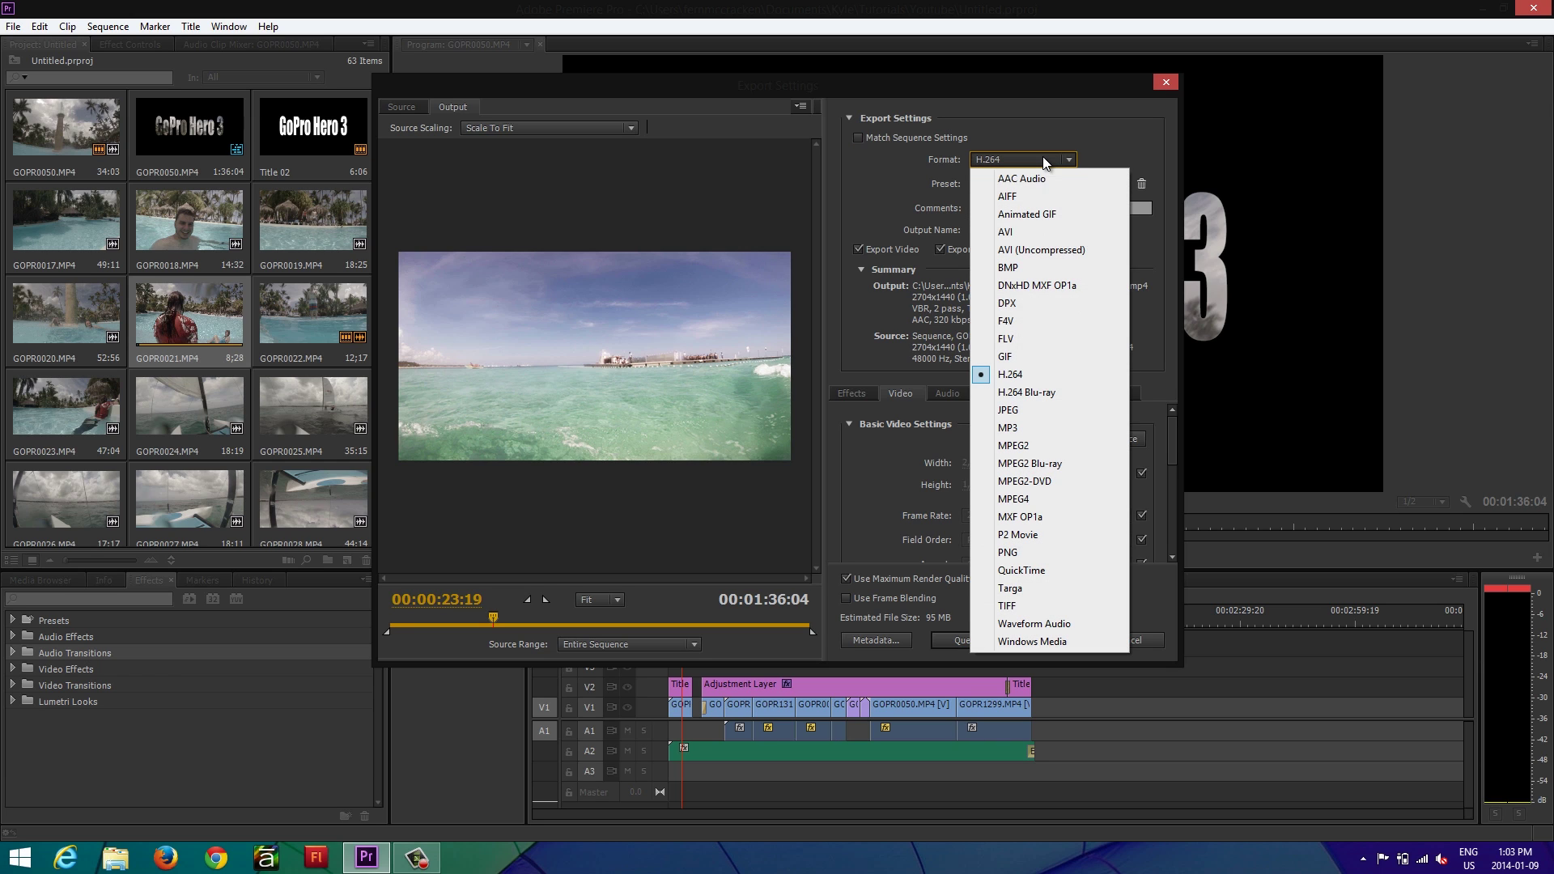
{"action": "left_click", "coordinate": [1033, 374]}
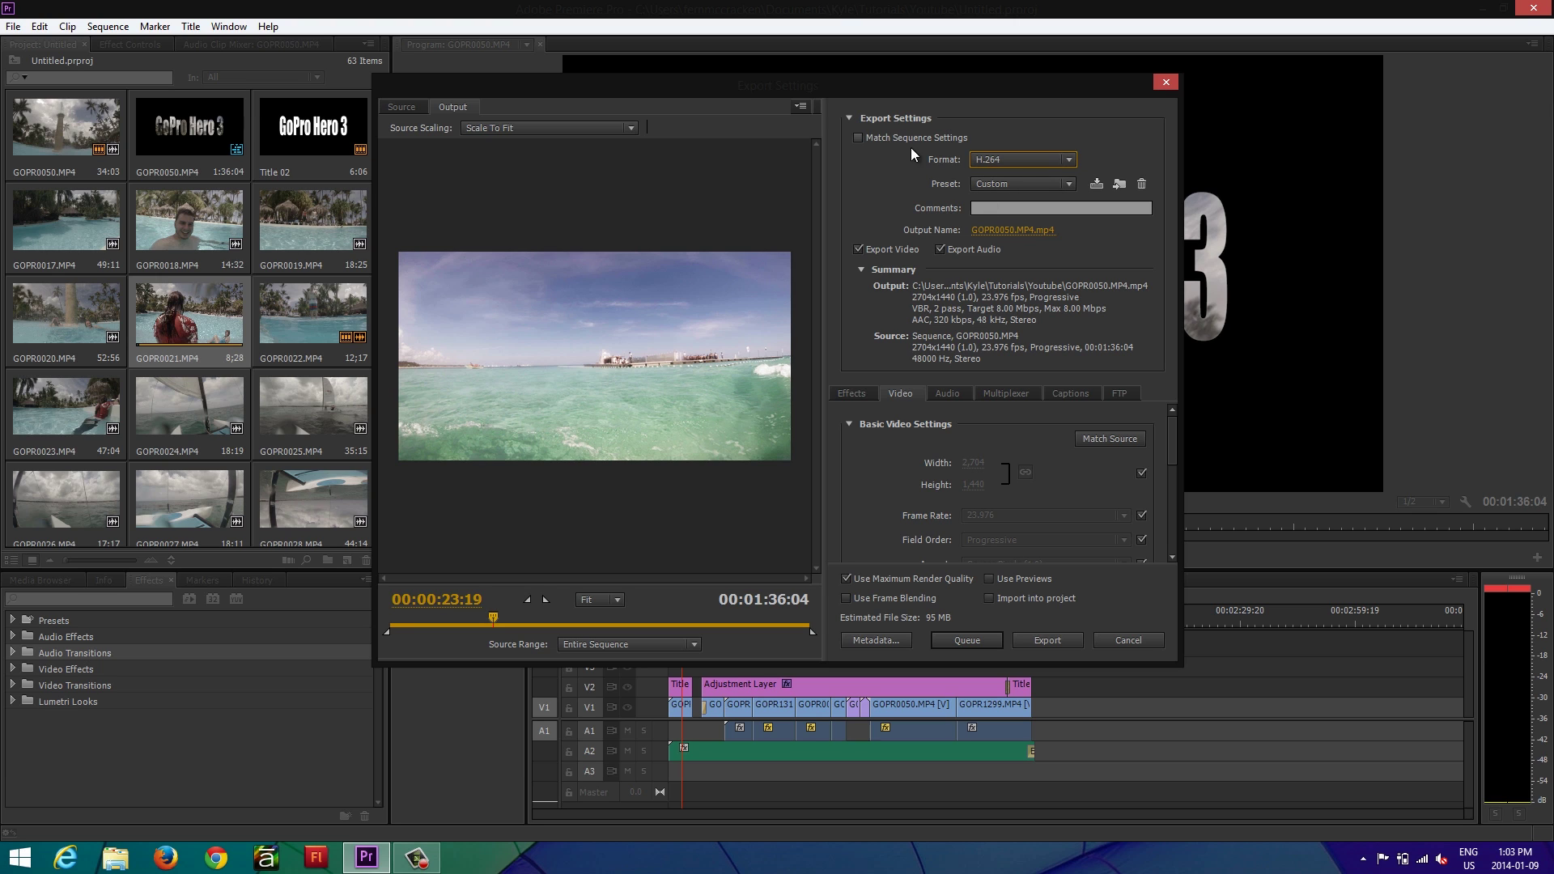
{"action": "left_click", "coordinate": [1024, 184]}
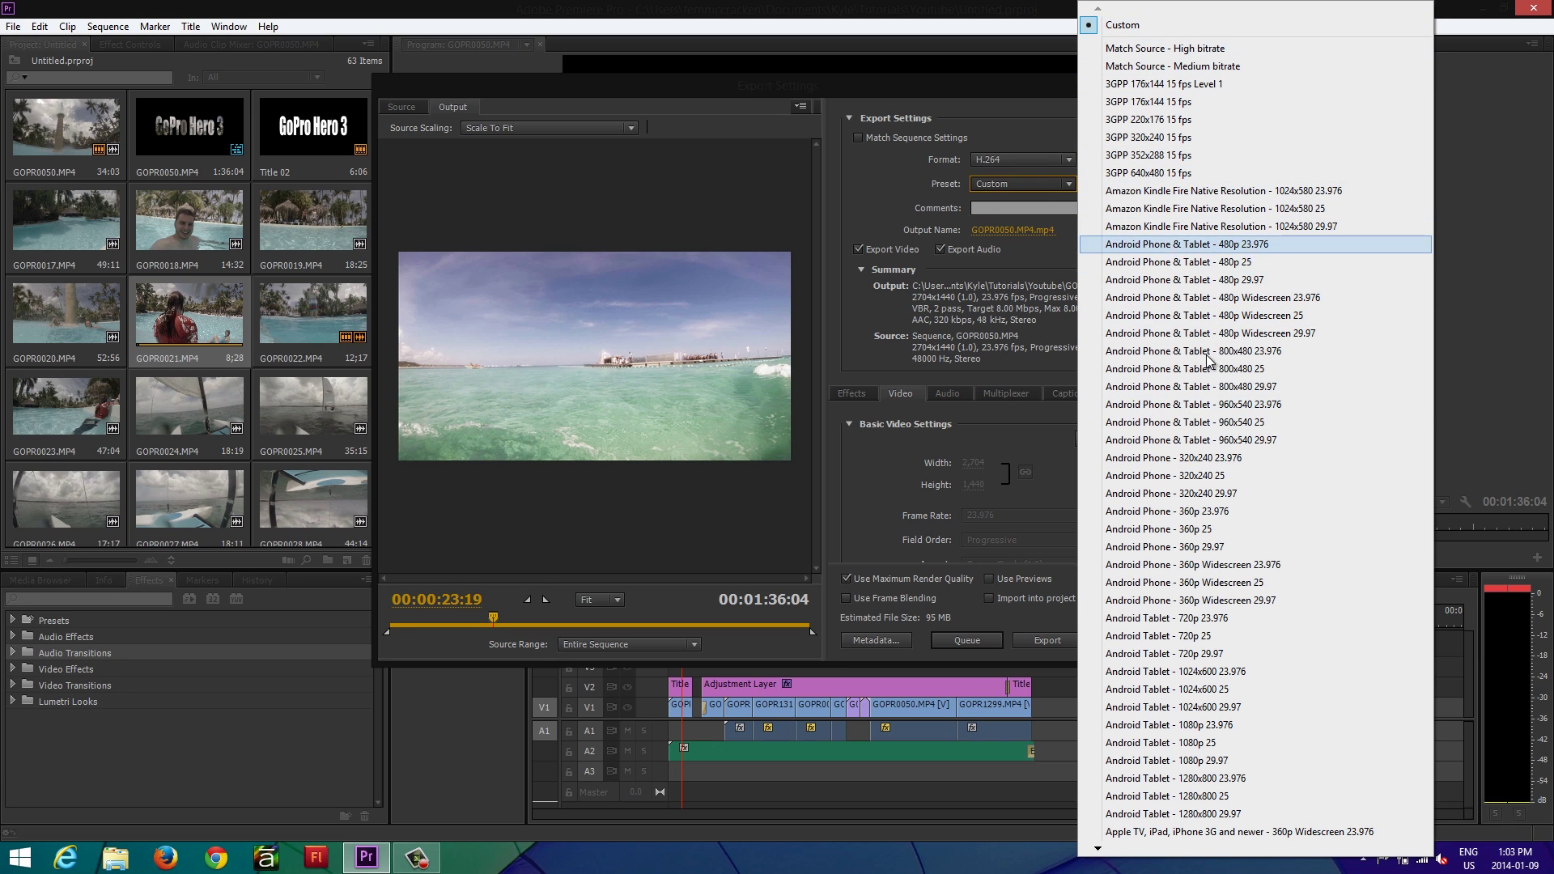
{"action": "mouse_move", "coordinate": [1143, 848]}
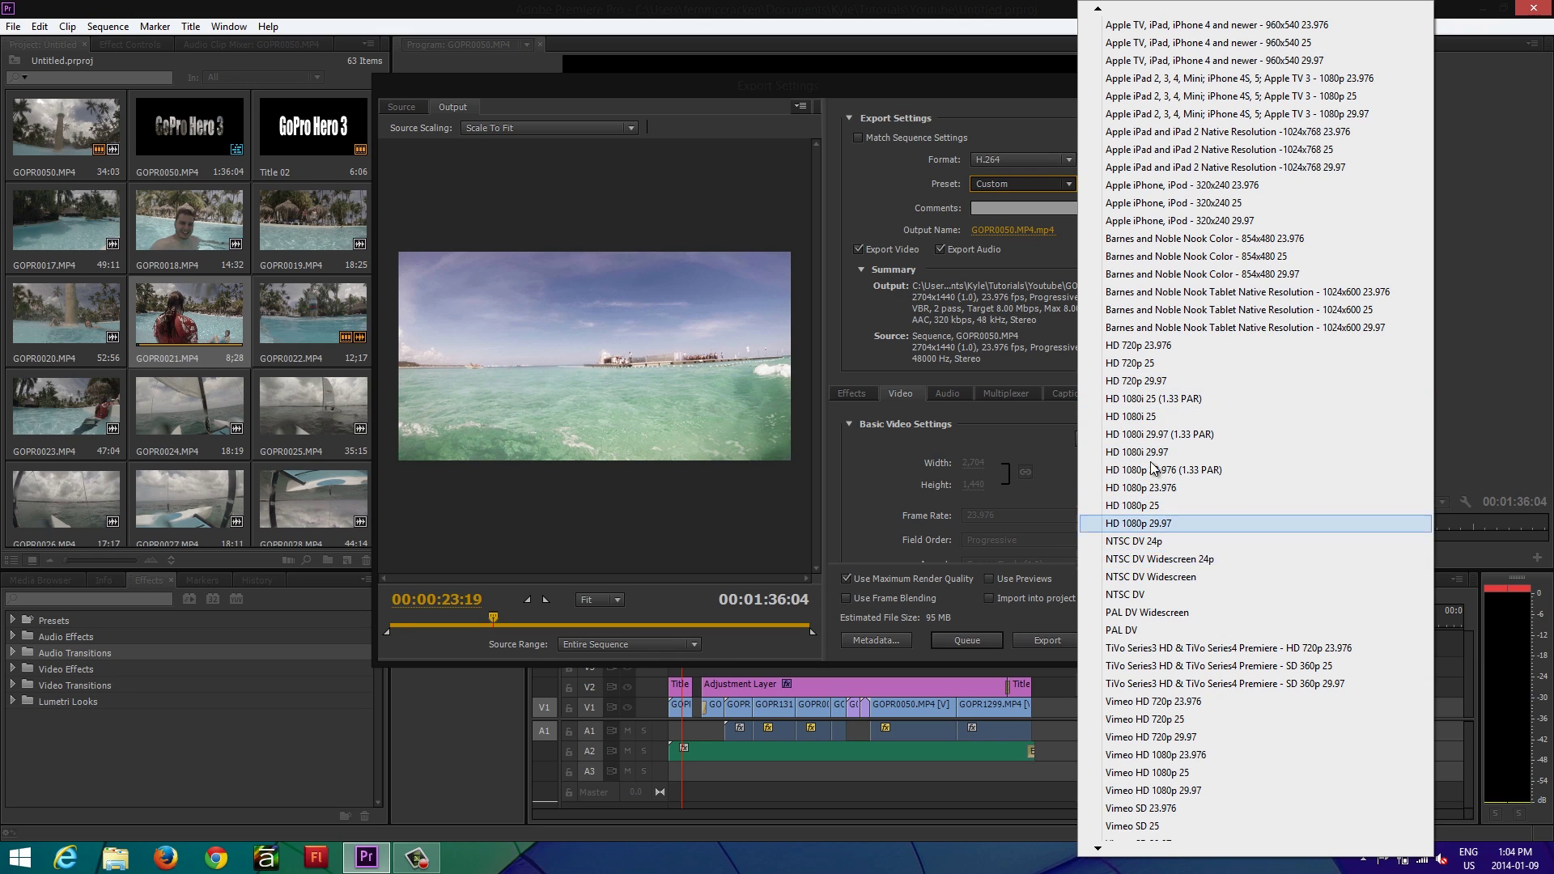
{"action": "left_click", "coordinate": [1137, 488]}
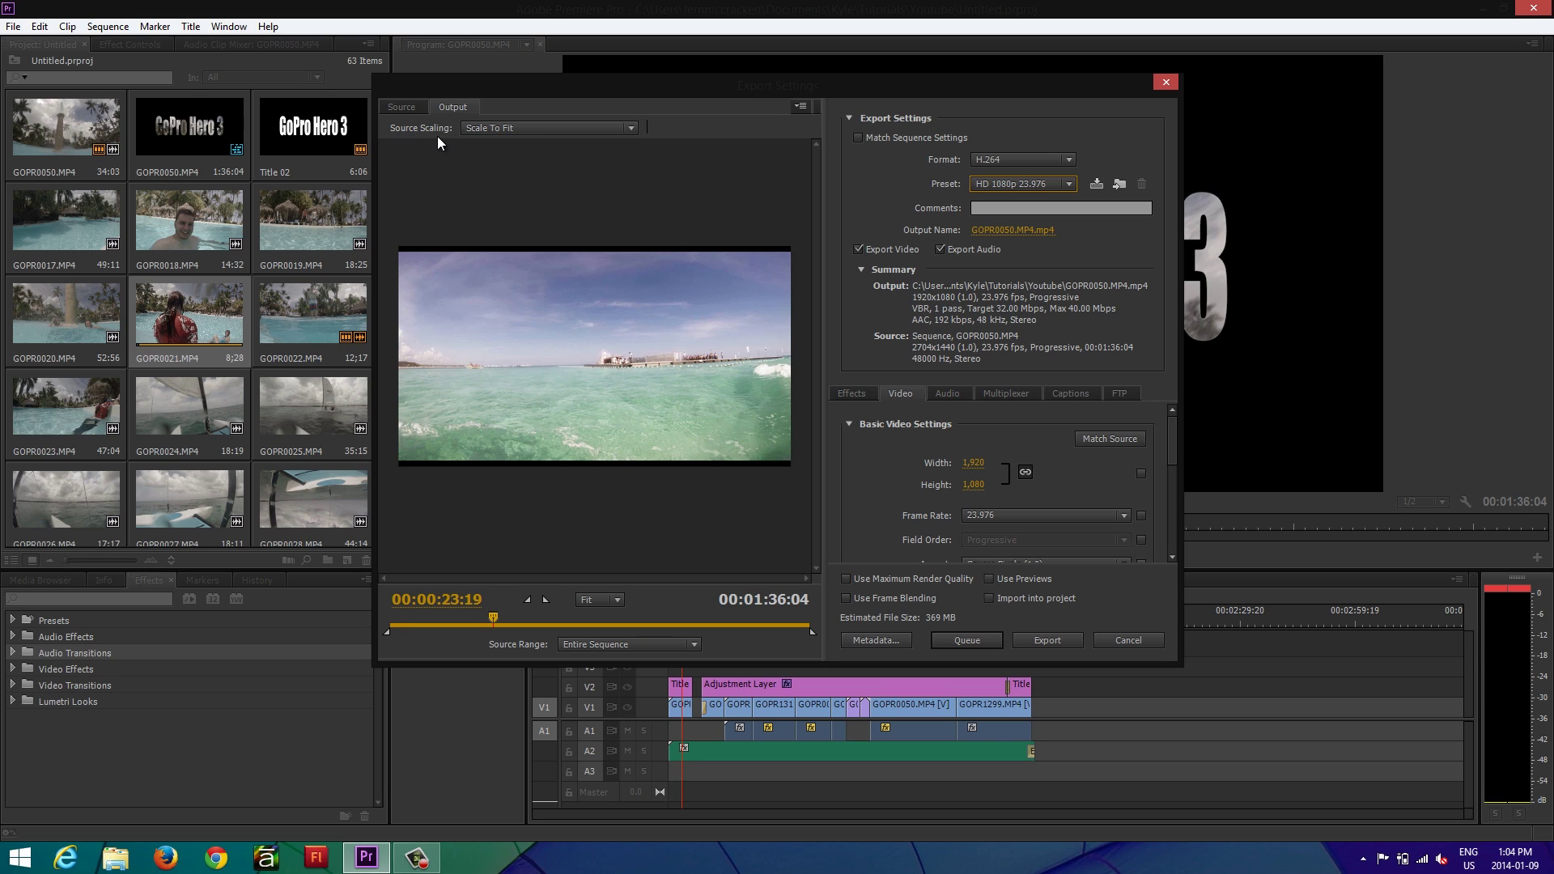
Step: Set the output's source scaling to Scale To Fill
{"action": "left_click", "coordinate": [597, 127]}
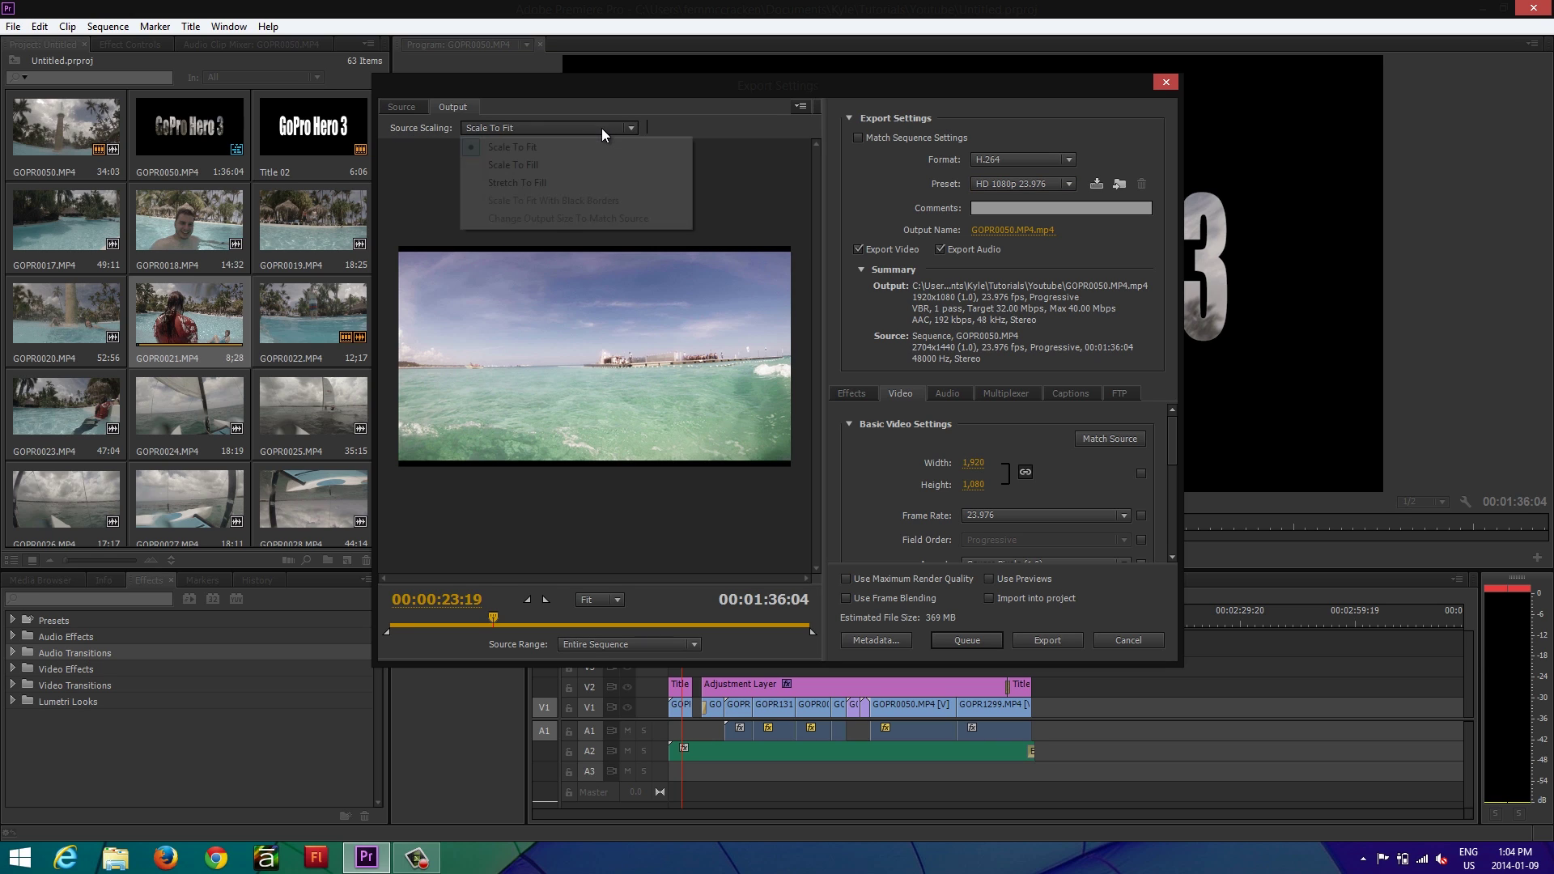
{"action": "left_click", "coordinate": [534, 166]}
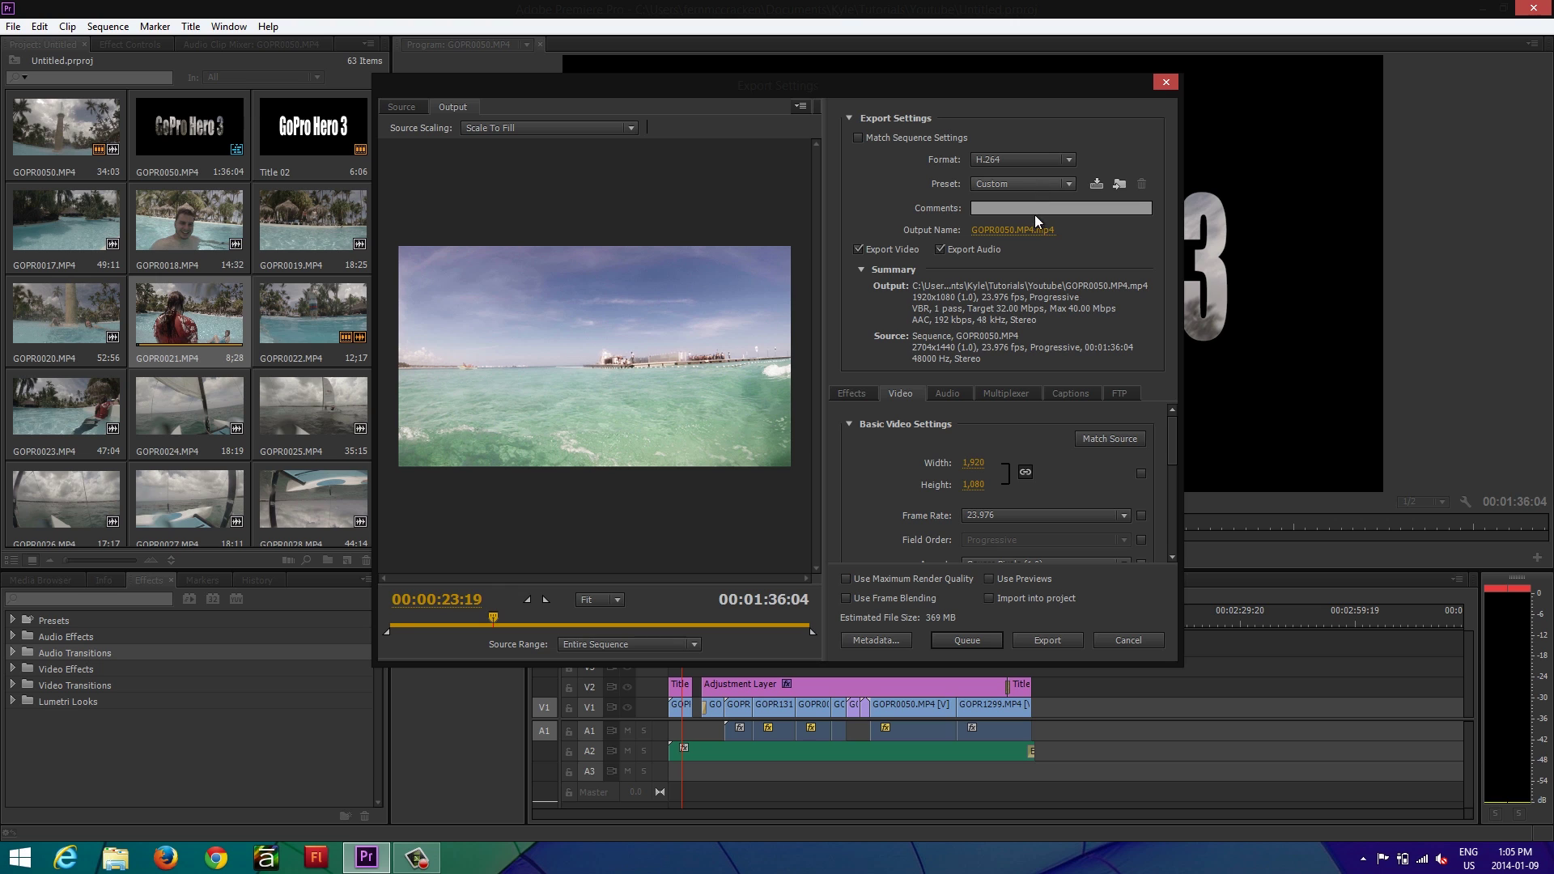
Step: Check the output file's name and save folder without changing them, and enable maximum render quality
{"action": "left_click", "coordinate": [1011, 230]}
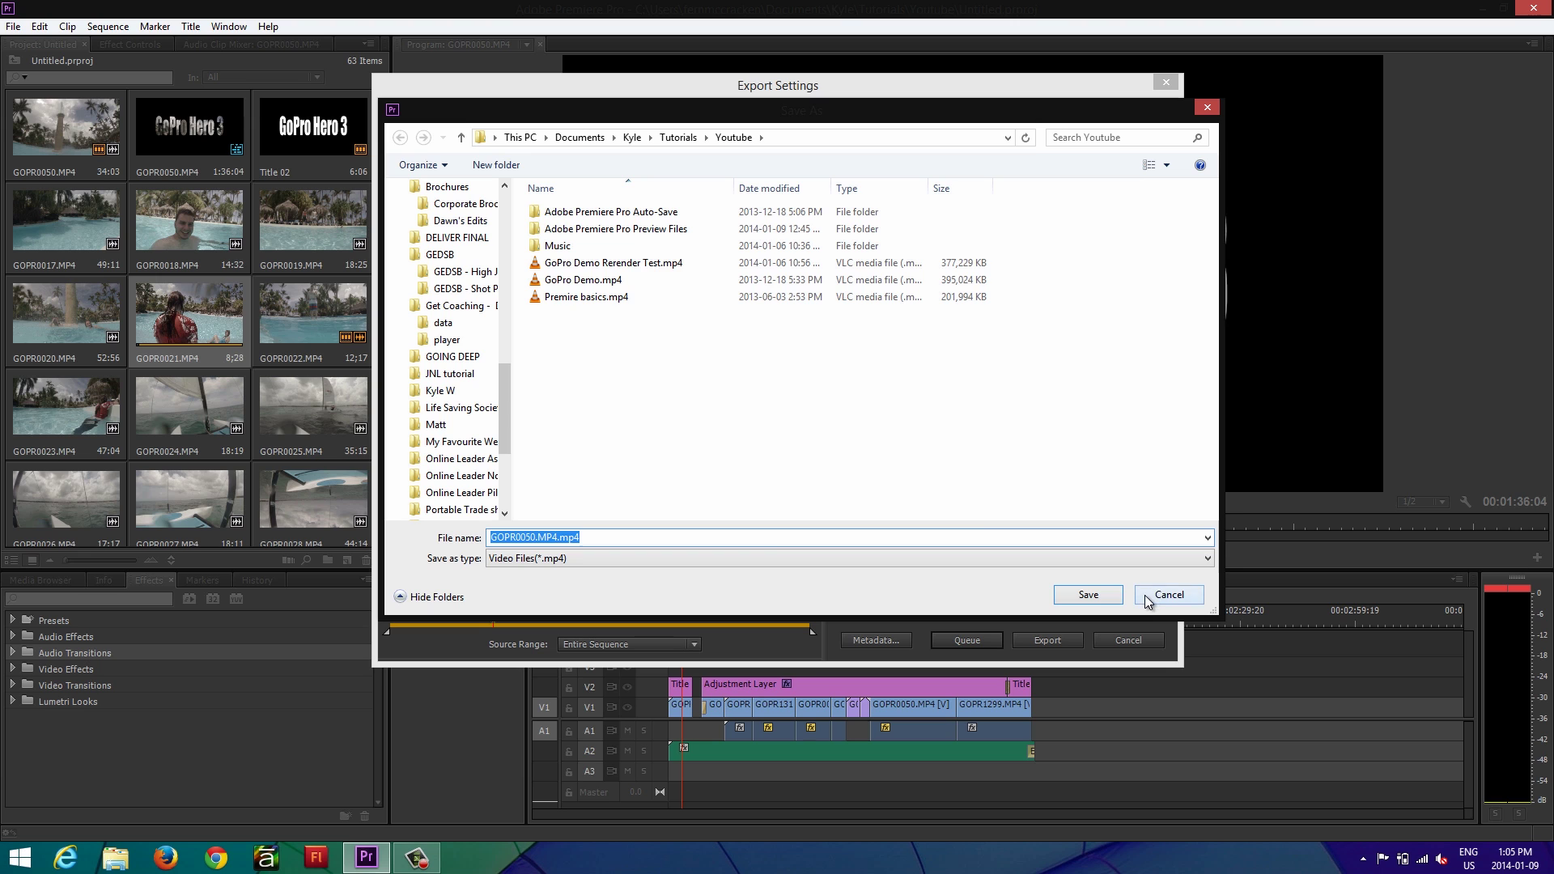
{"action": "left_click", "coordinate": [1147, 601]}
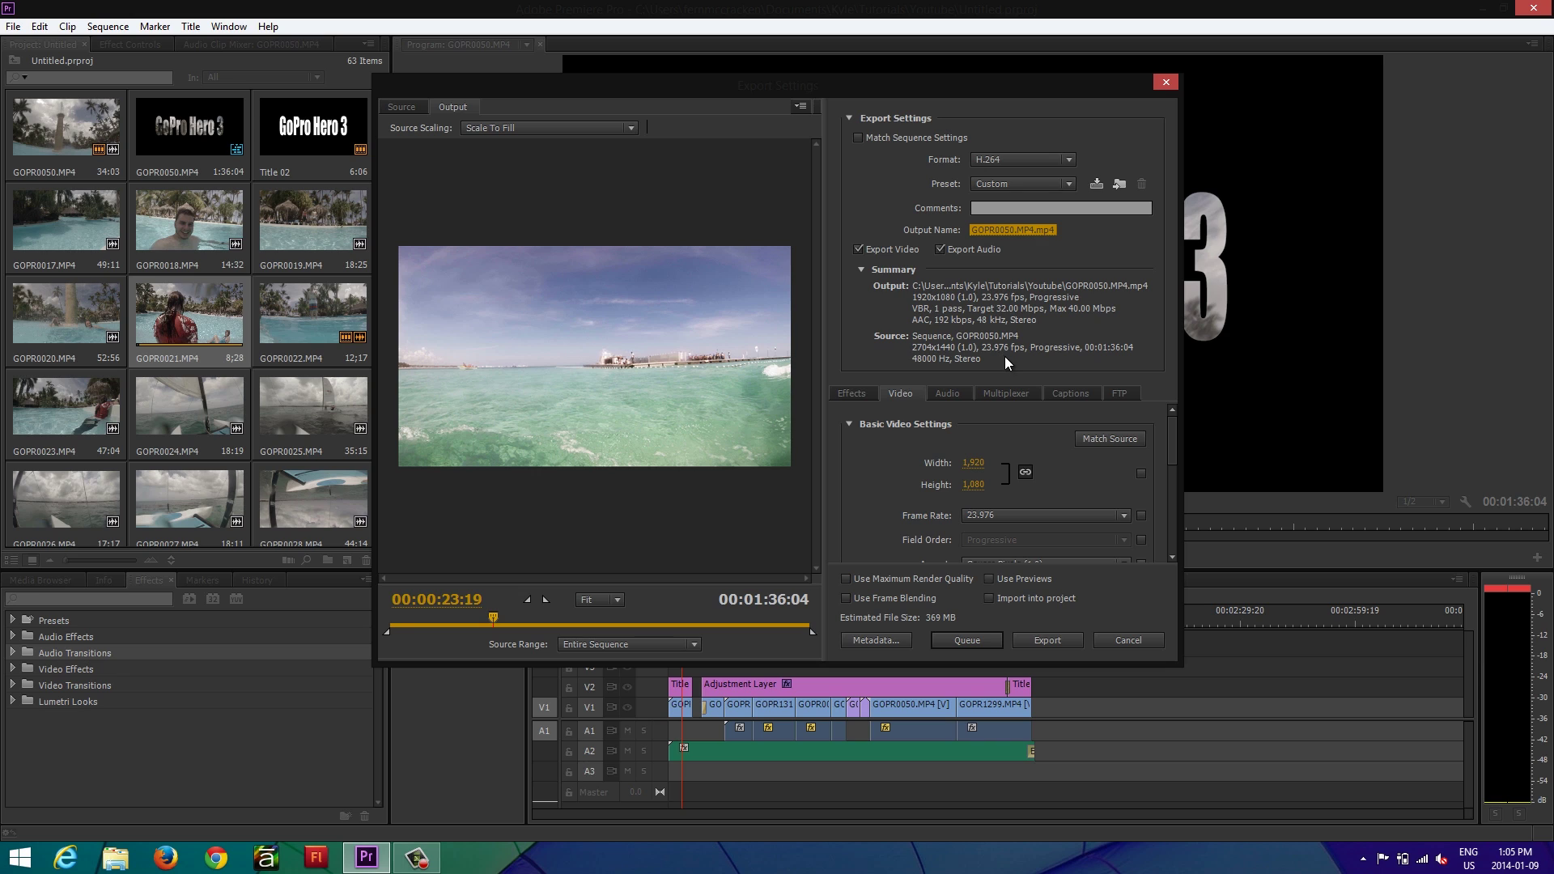
{"action": "left_click", "coordinate": [846, 578]}
Step: Review the basic video settings and select Main as the encoding profile
{"action": "mouse_move", "coordinate": [1170, 427]}
{"action": "left_mouse_down"}
{"action": "mouse_move", "coordinate": [1178, 463]}
{"action": "mouse_move", "coordinate": [1178, 423]}
{"action": "left_mouse_up"}
{"action": "left_click_drag", "start_coordinate": [1172, 423], "coordinate": [1173, 433]}
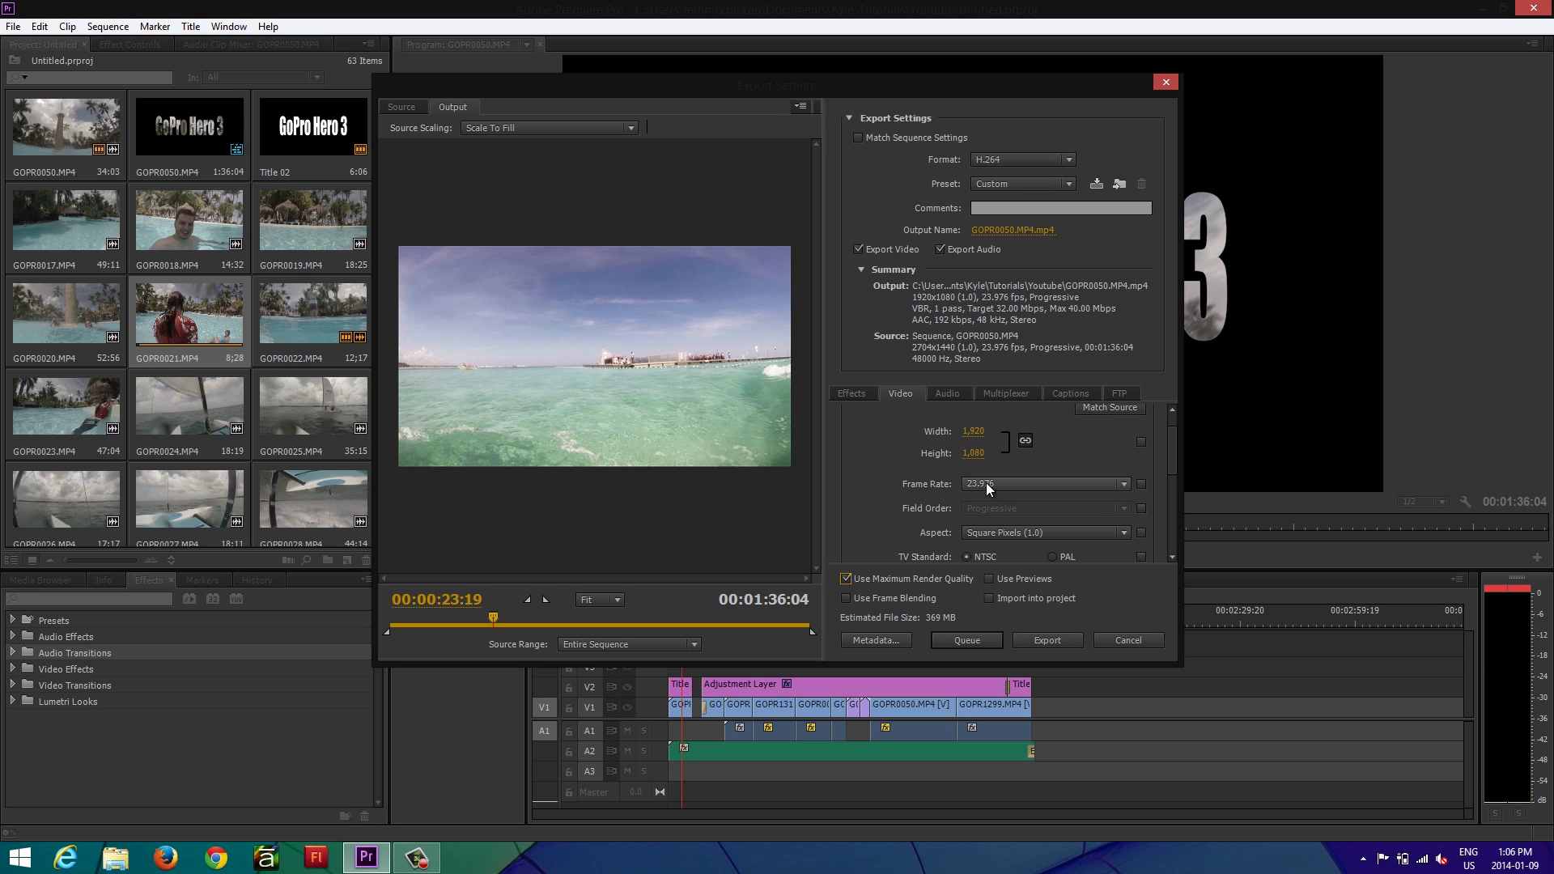
{"action": "left_click_drag", "start_coordinate": [1168, 448], "coordinate": [1173, 473]}
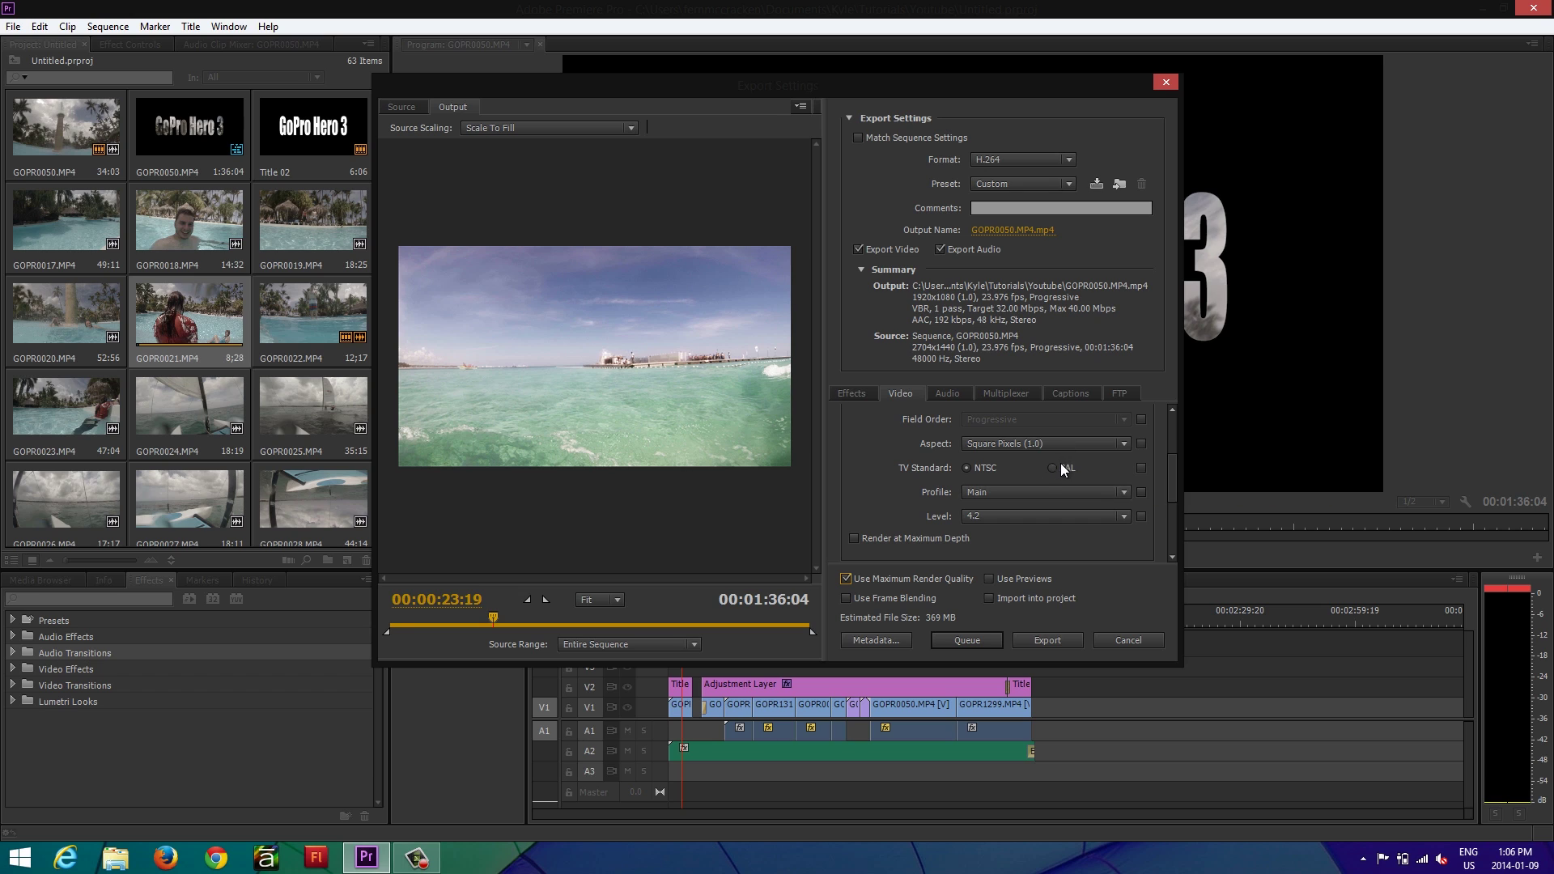
{"action": "left_click_drag", "start_coordinate": [1172, 465], "coordinate": [1173, 477]}
{"action": "left_click", "coordinate": [1128, 446]}
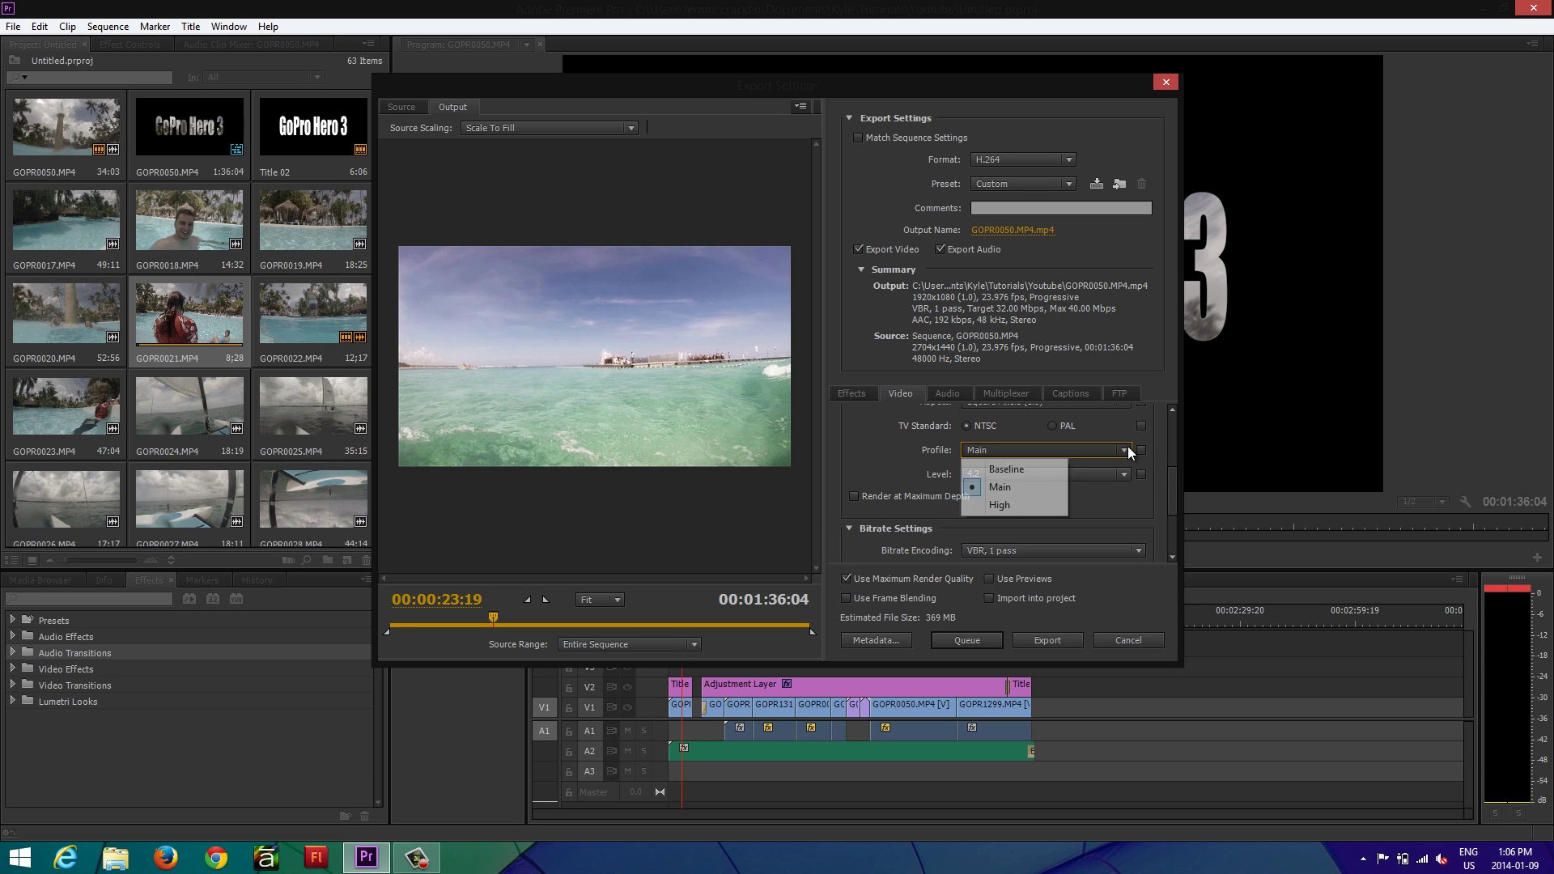
{"action": "left_click", "coordinate": [1002, 487]}
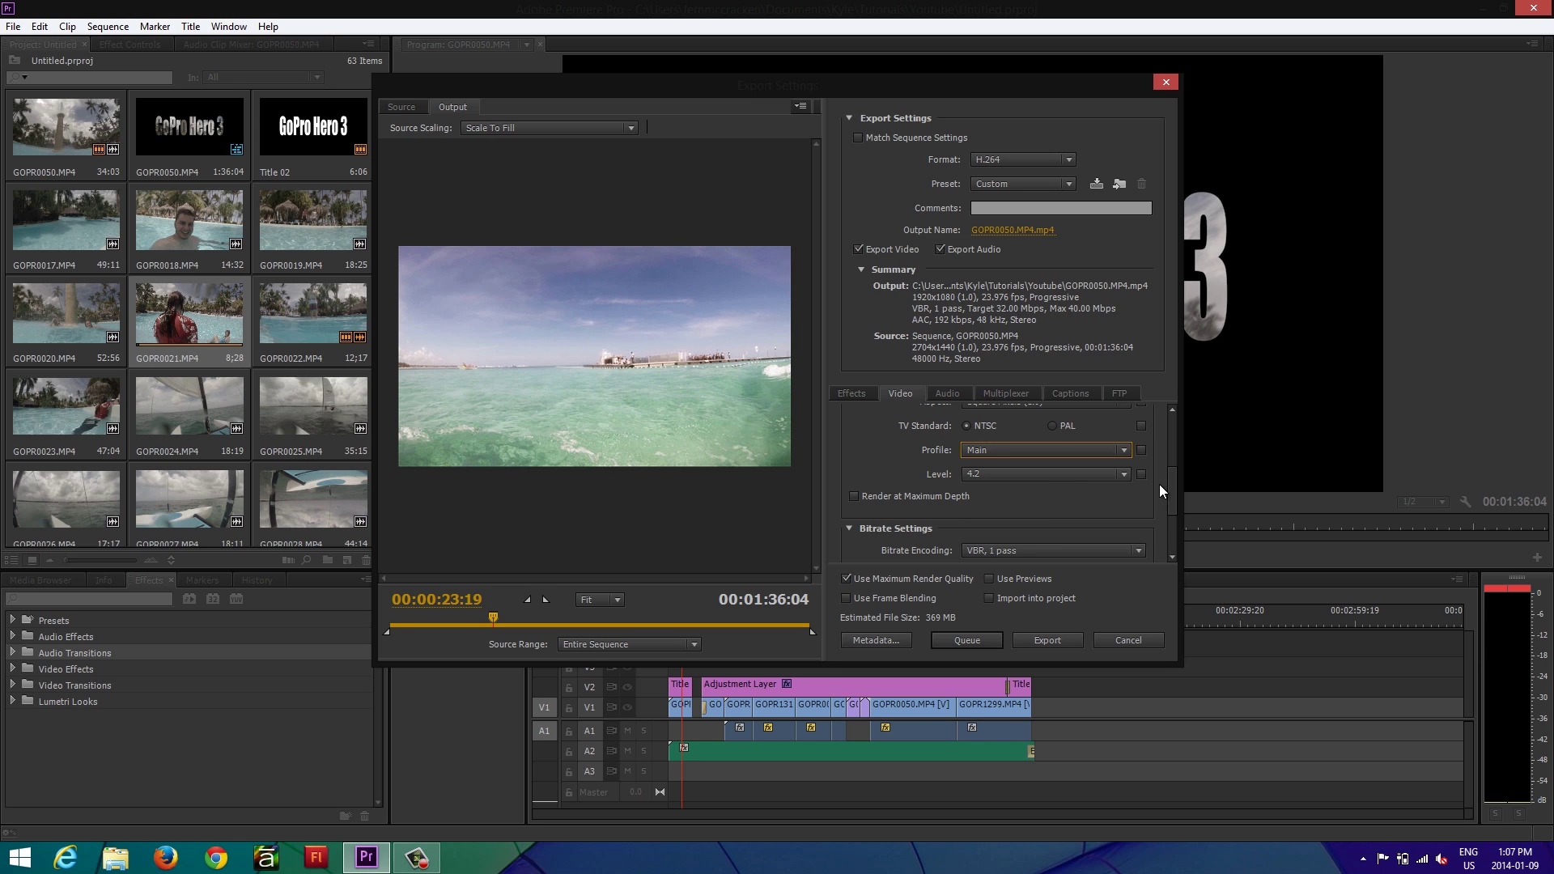
Step: Check the available encoding profiles, keep Main, and enable rendering at maximum depth
{"action": "scroll", "coordinate": [1172, 476], "scroll_direction": "down", "scroll_amount": 3}
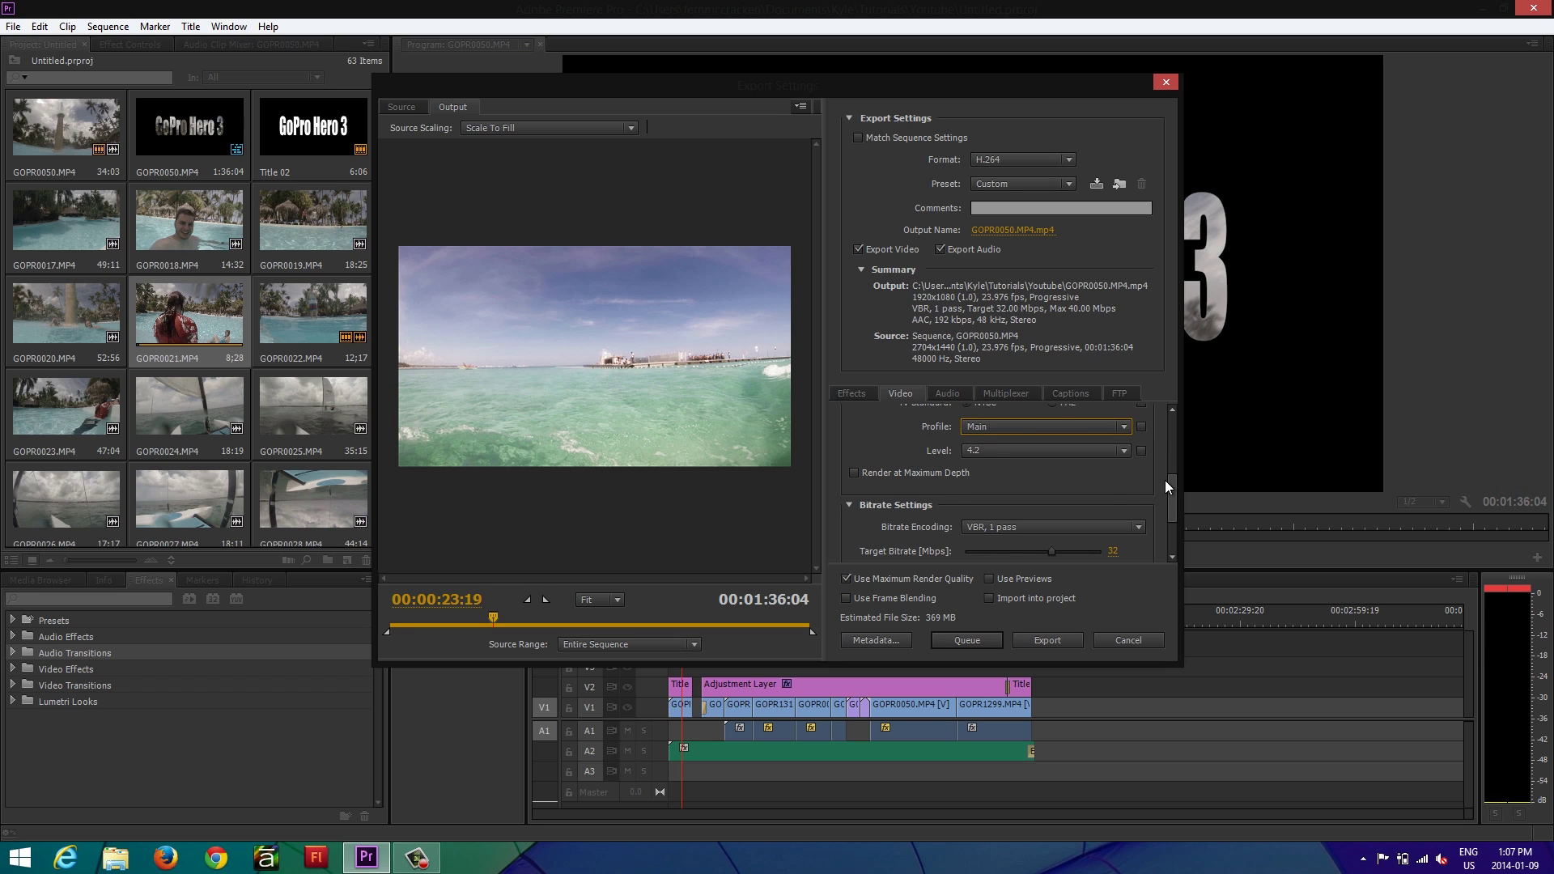
{"action": "left_click", "coordinate": [1042, 428]}
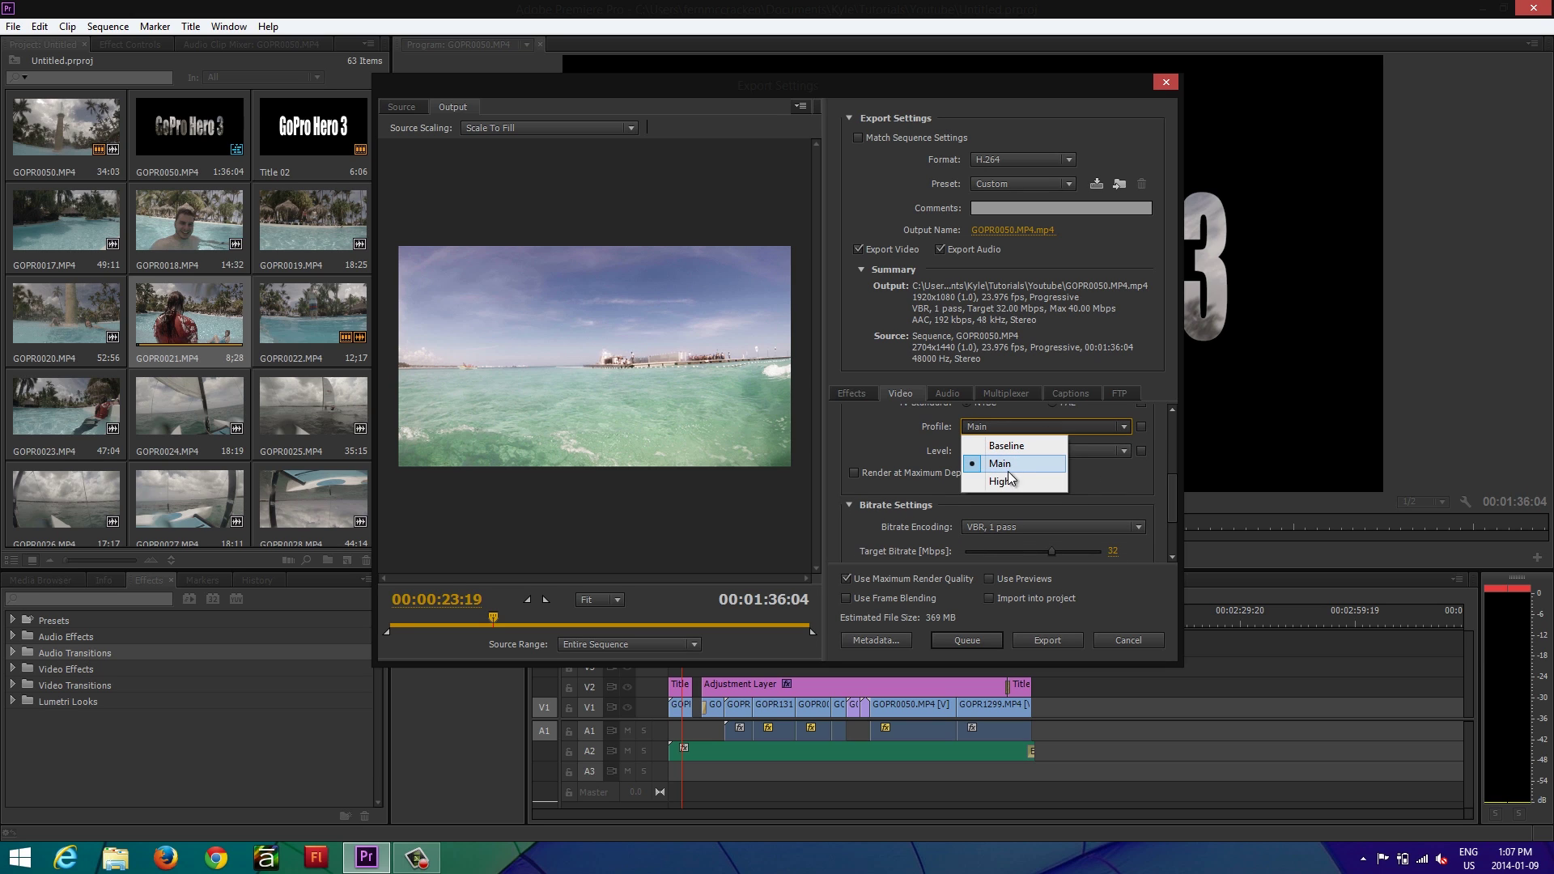
{"action": "left_click", "coordinate": [1157, 494]}
{"action": "scroll", "coordinate": [1171, 489], "scroll_direction": "up", "scroll_amount": 3}
{"action": "scroll", "coordinate": [1170, 489], "scroll_direction": "down", "scroll_amount": 3}
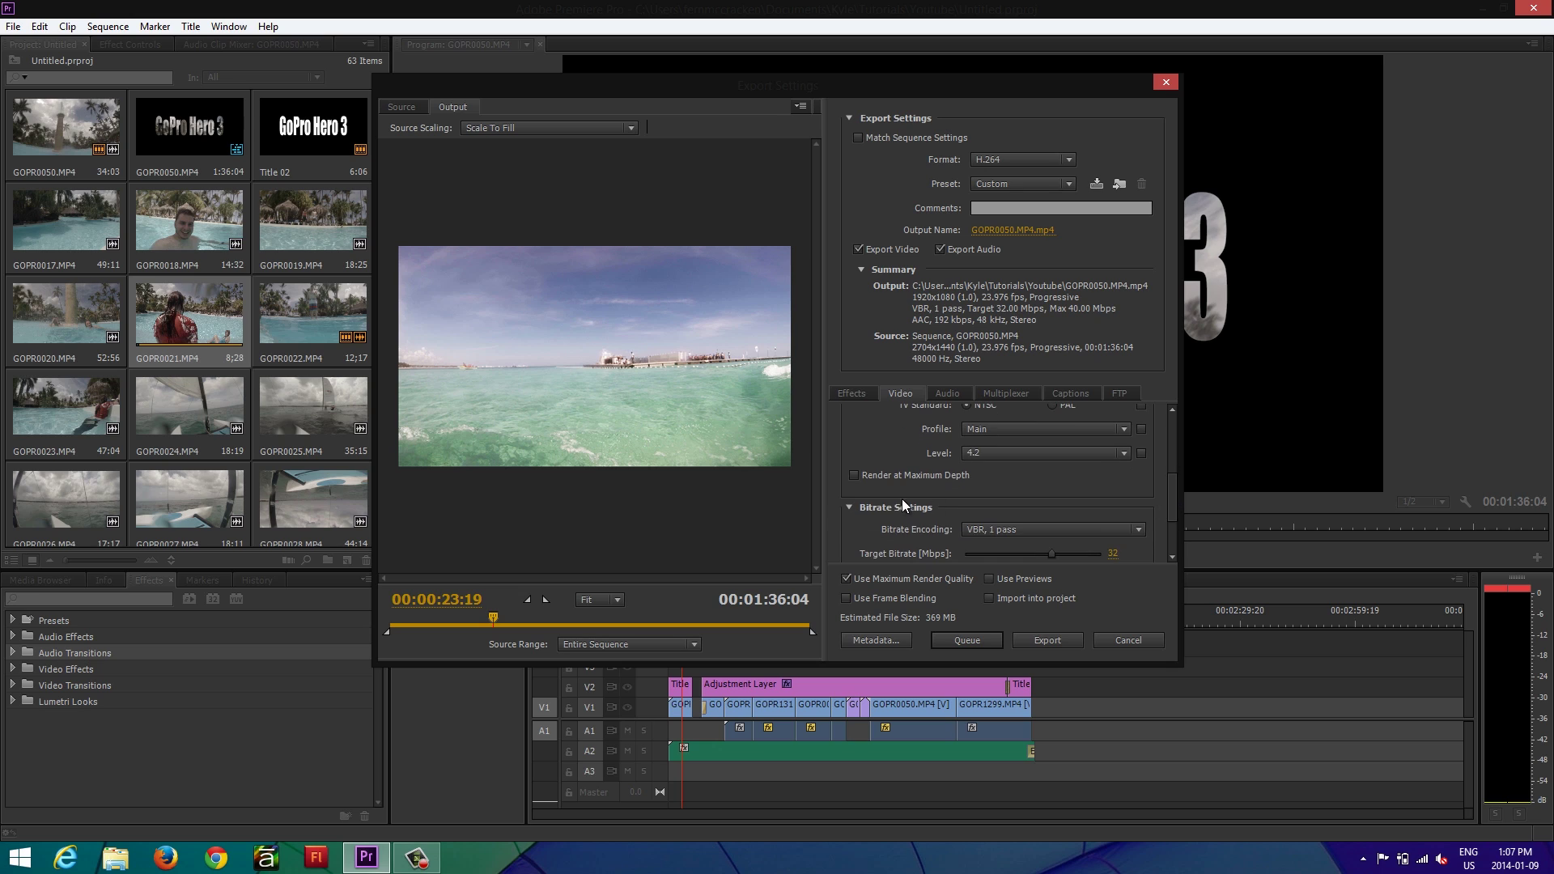
{"action": "left_click", "coordinate": [853, 475]}
Step: Set the bitrate encoding to VBR, 2 pass
{"action": "left_click_drag", "start_coordinate": [1167, 482], "coordinate": [1159, 489]}
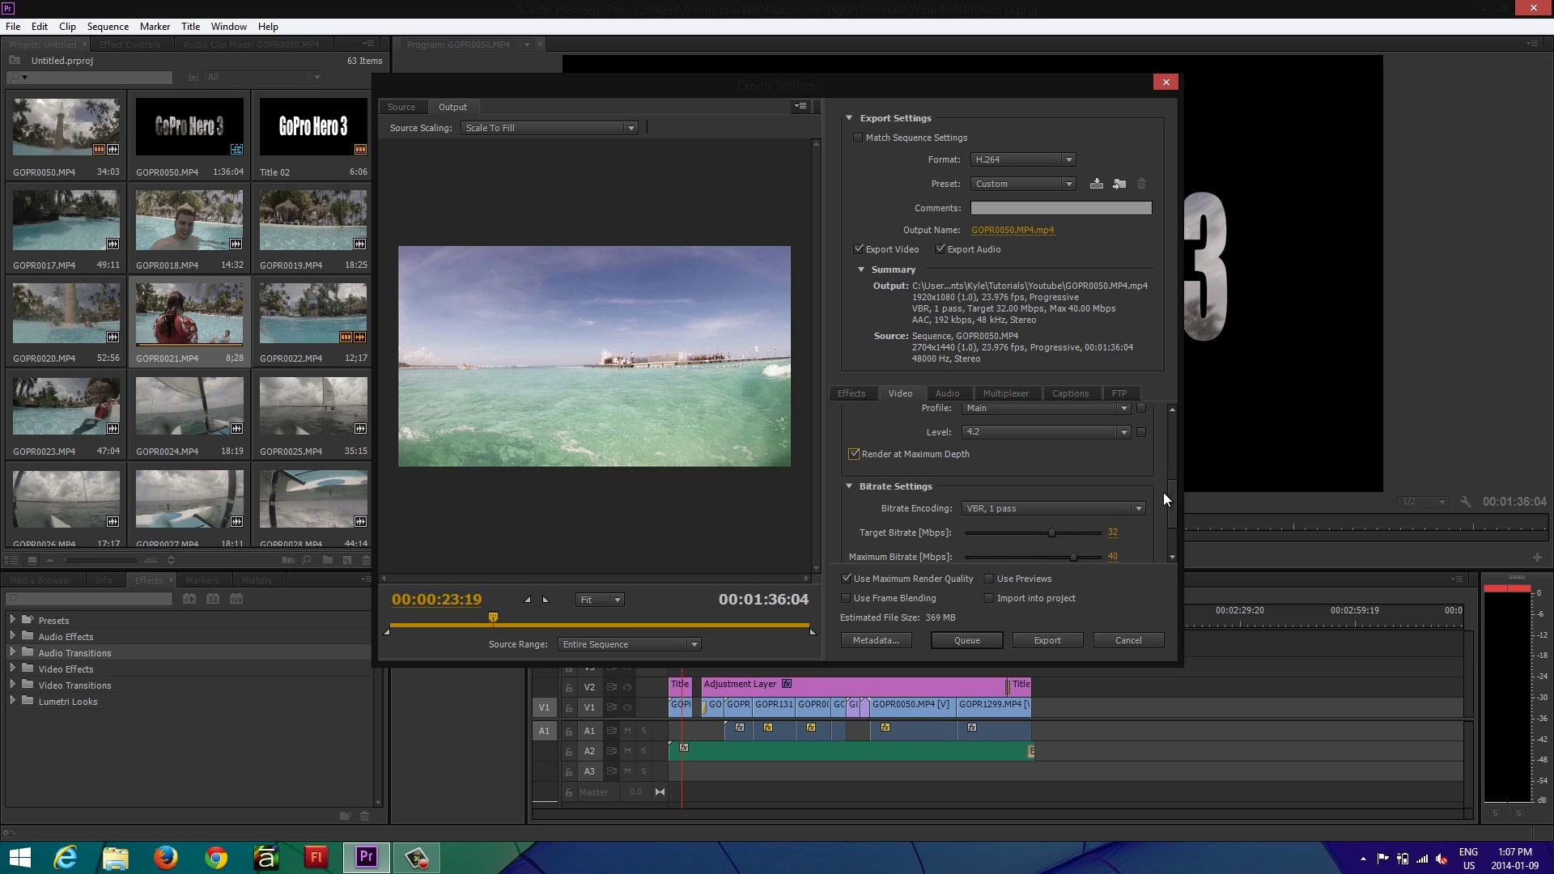
{"action": "left_click_drag", "start_coordinate": [1171, 495], "coordinate": [1171, 505]}
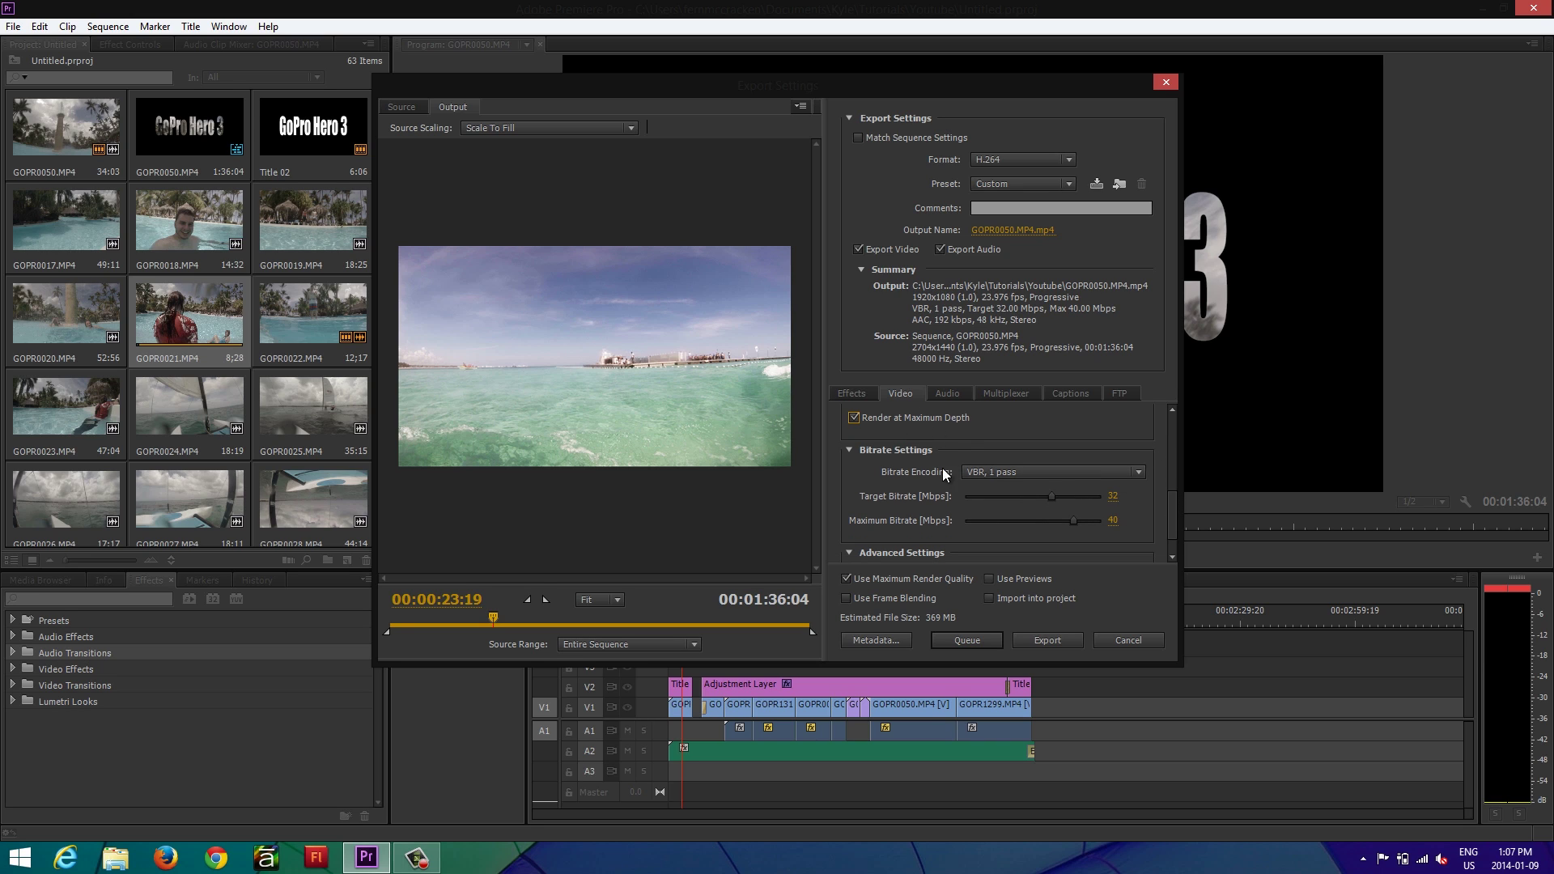
{"action": "left_click", "coordinate": [1140, 473]}
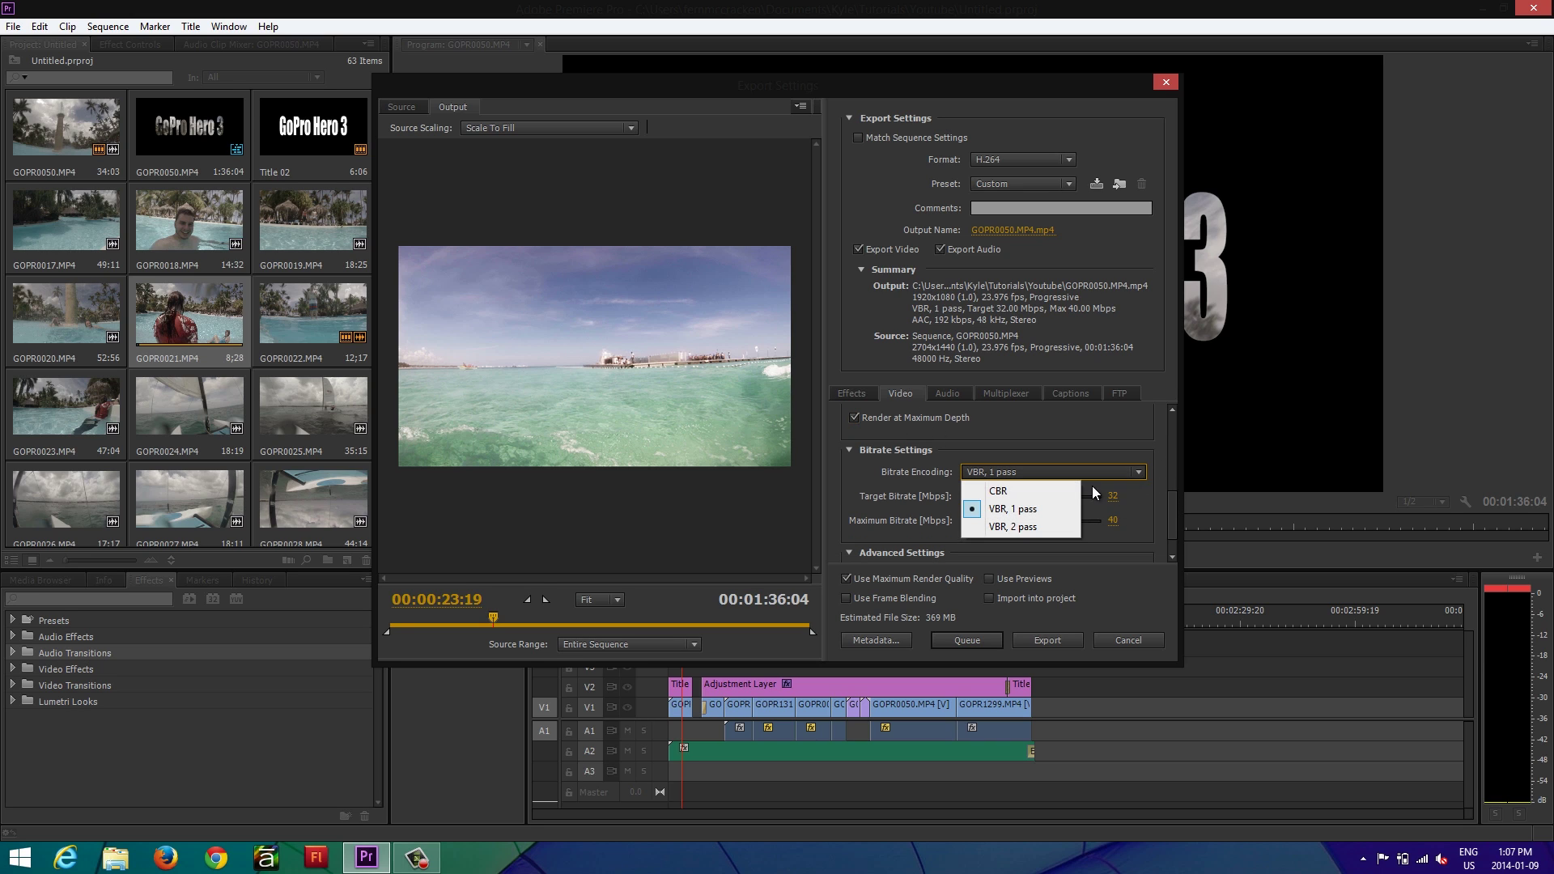
{"action": "left_click", "coordinate": [1029, 528]}
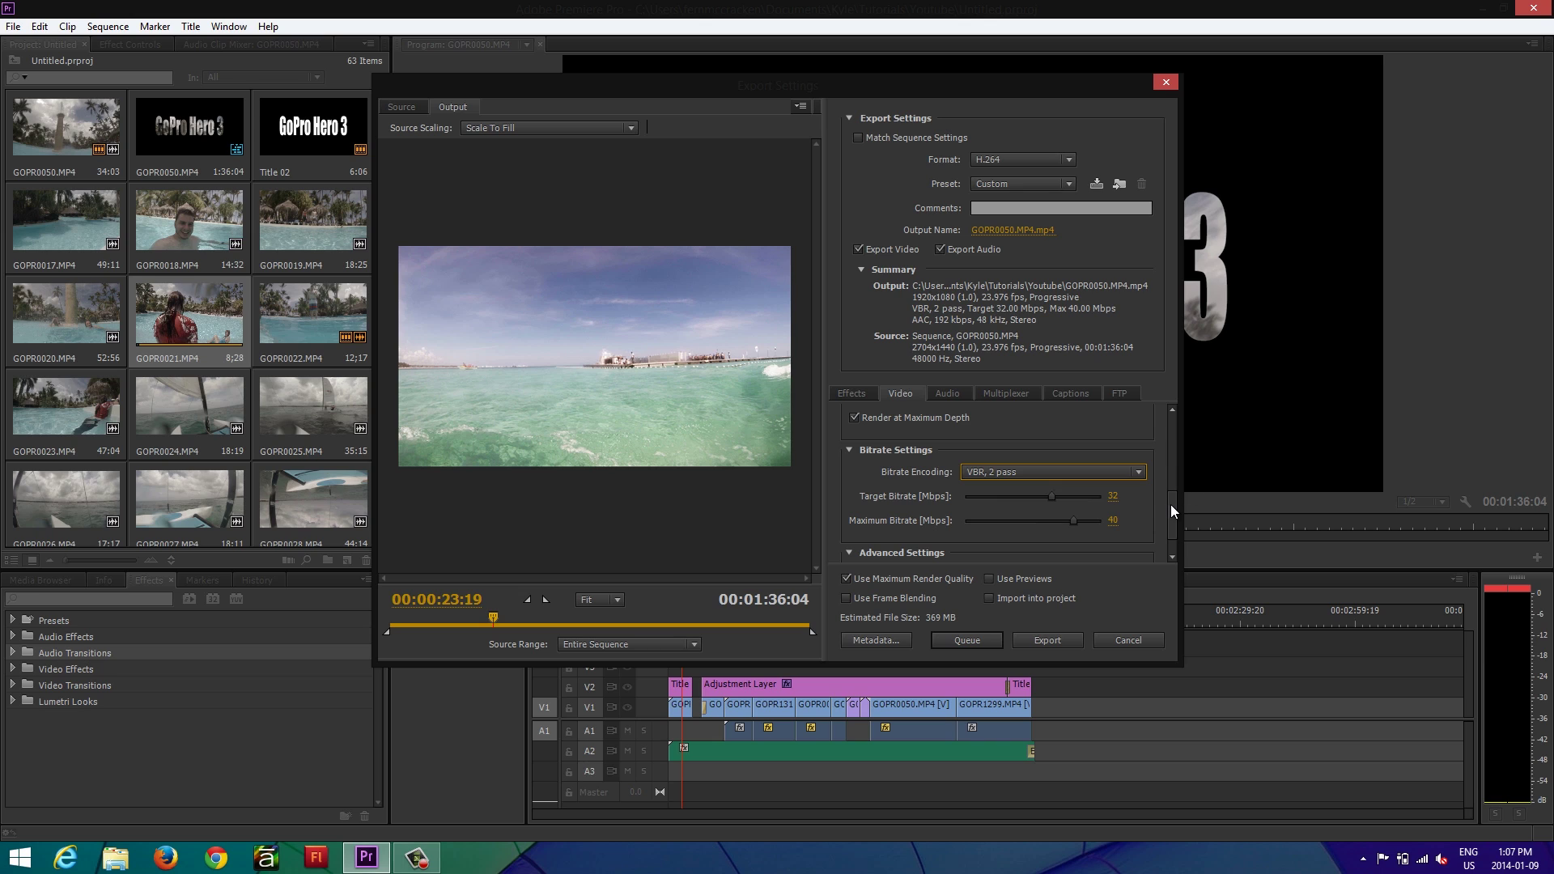
Step: Set the target bitrate to 8 Mbps
{"action": "left_click_drag", "start_coordinate": [1171, 505], "coordinate": [1172, 515]}
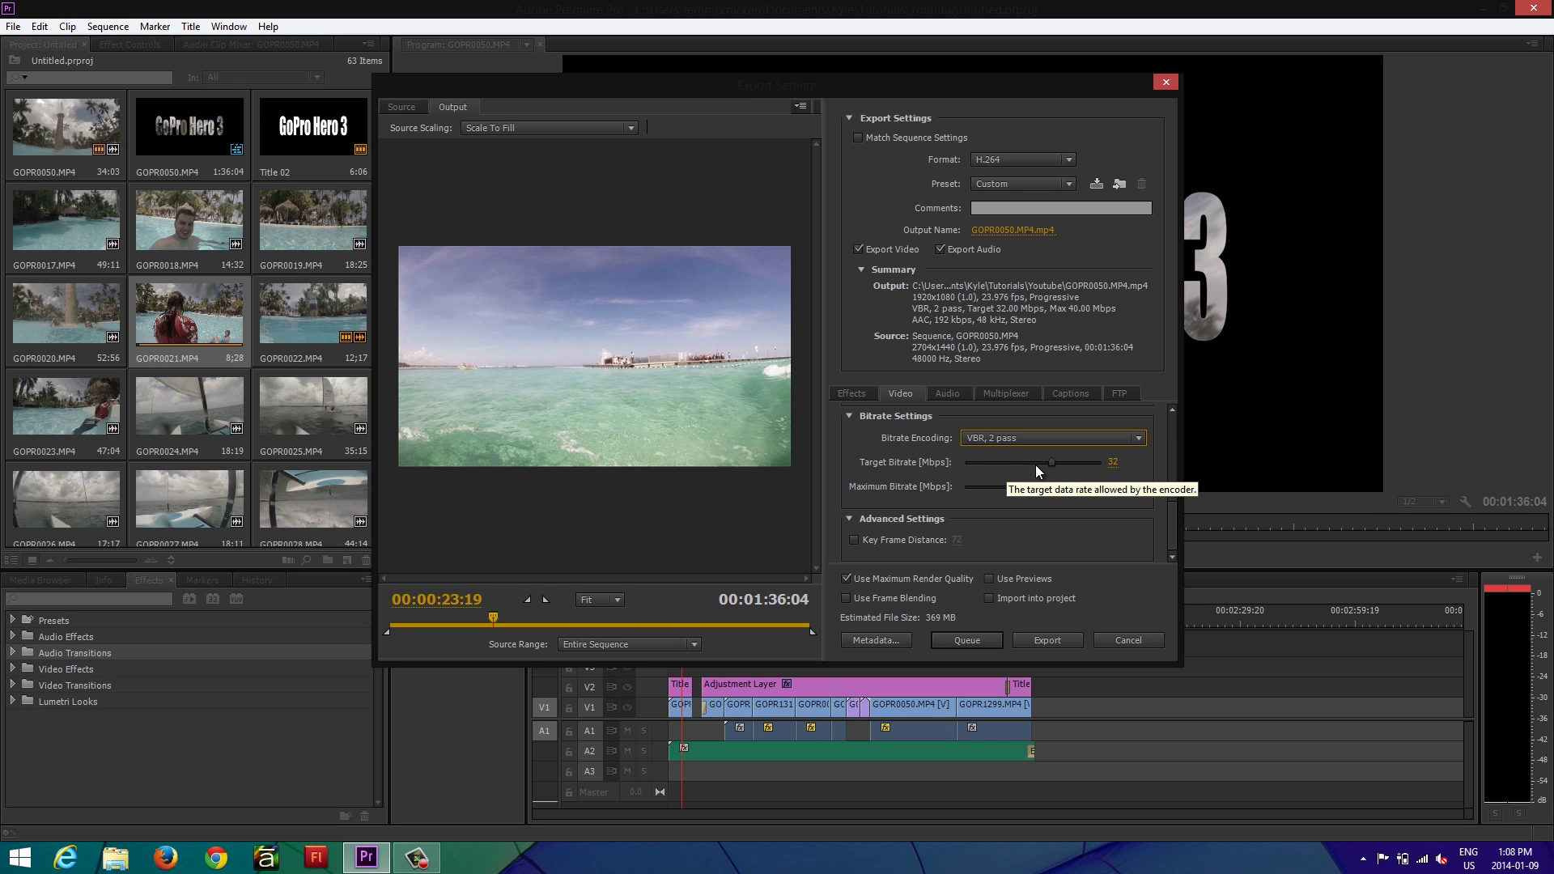
{"action": "left_click_drag", "start_coordinate": [1050, 459], "coordinate": [991, 472]}
{"action": "left_click", "coordinate": [1116, 462]}
{"action": "type", "text": "8"}
{"action": "key", "text": "Return"}
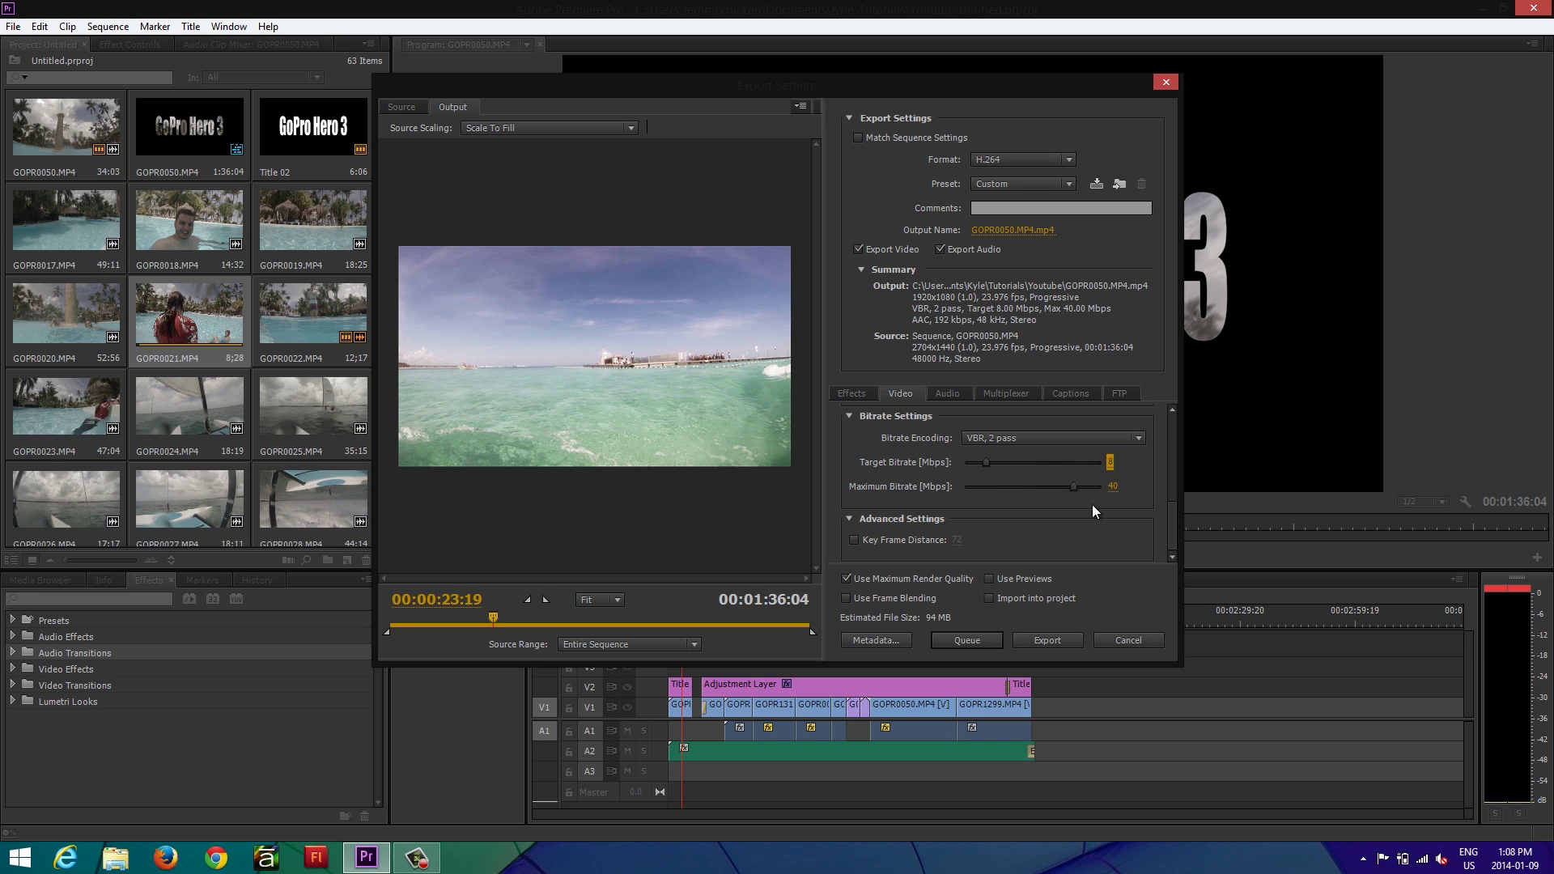
Step: Set the target bitrate to 30 Mbps
{"action": "left_click_drag", "start_coordinate": [984, 459], "coordinate": [998, 458]}
{"action": "left_click_drag", "start_coordinate": [1046, 458], "coordinate": [1046, 458]}
{"action": "left_click", "coordinate": [1116, 462]}
{"action": "type", "text": "30"}
{"action": "key", "text": "Return"}
Step: Enable the key frame distance with a value of 1 and adjust the maximum bitrate to 37.01 Mbps
{"action": "left_click_drag", "start_coordinate": [1171, 517], "coordinate": [1171, 542]}
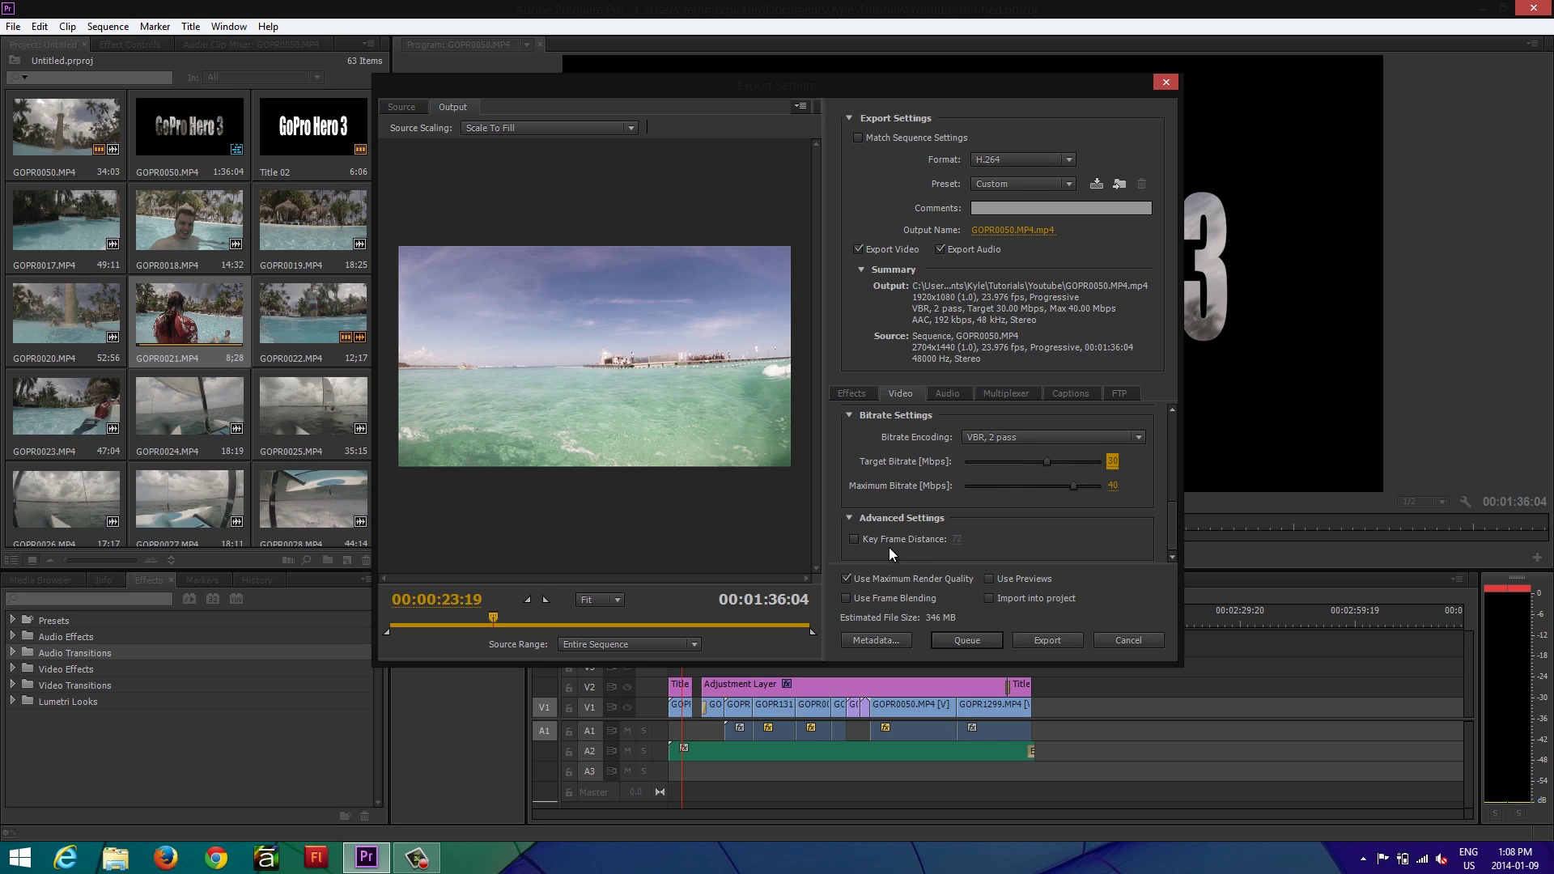
{"action": "left_click", "coordinate": [854, 539]}
{"action": "left_click", "coordinate": [956, 540]}
{"action": "type", "text": "1"}
{"action": "key", "text": "Return"}
{"action": "left_click", "coordinate": [954, 538]}
{"action": "left_click_drag", "start_coordinate": [1125, 486], "coordinate": [1119, 491]}
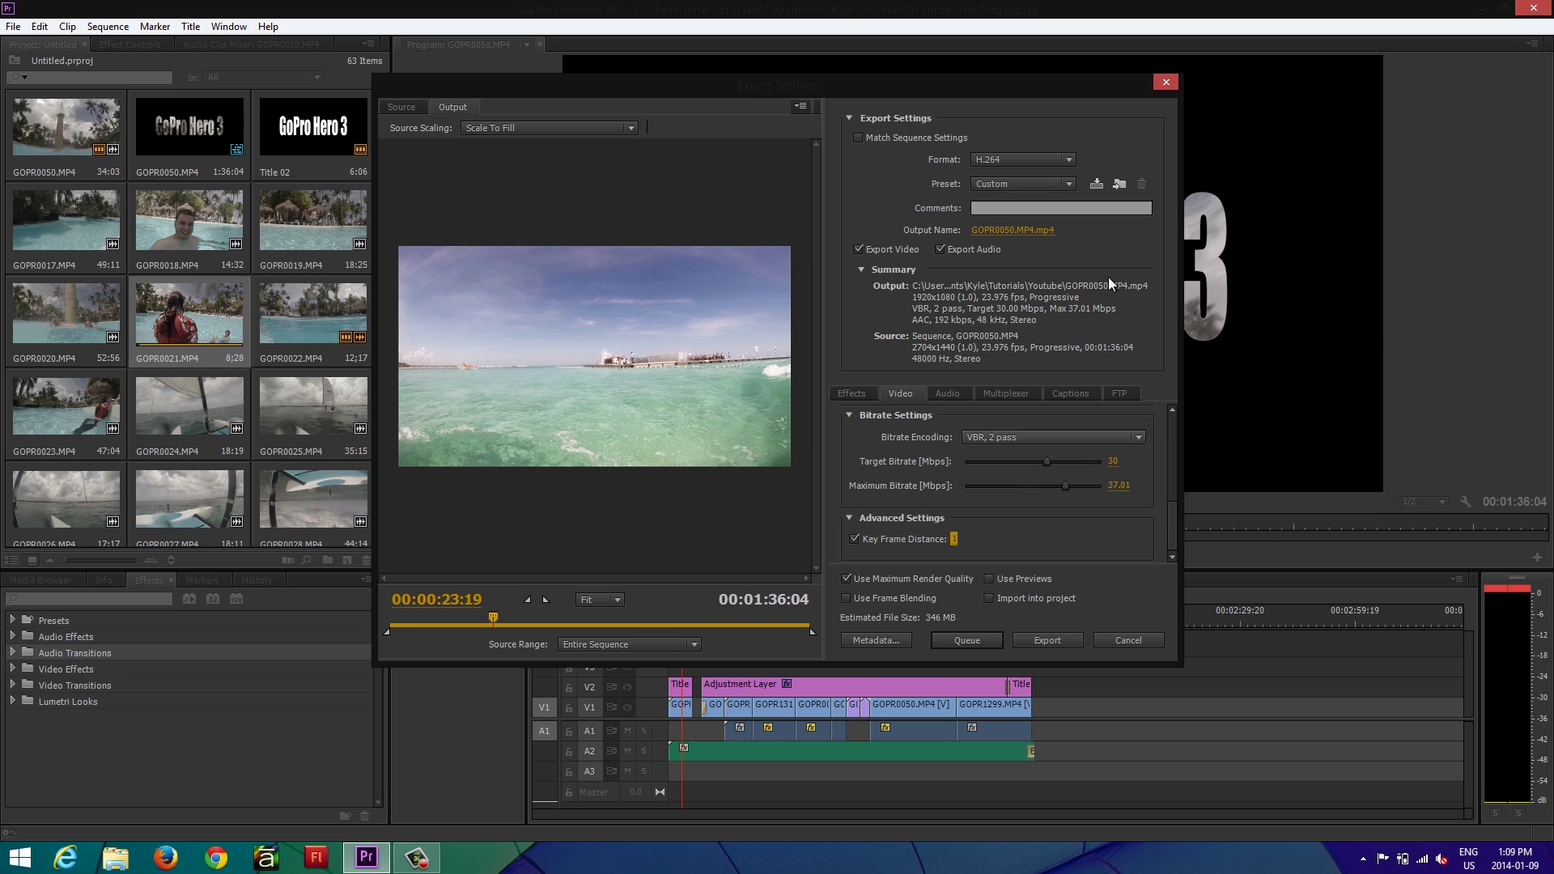